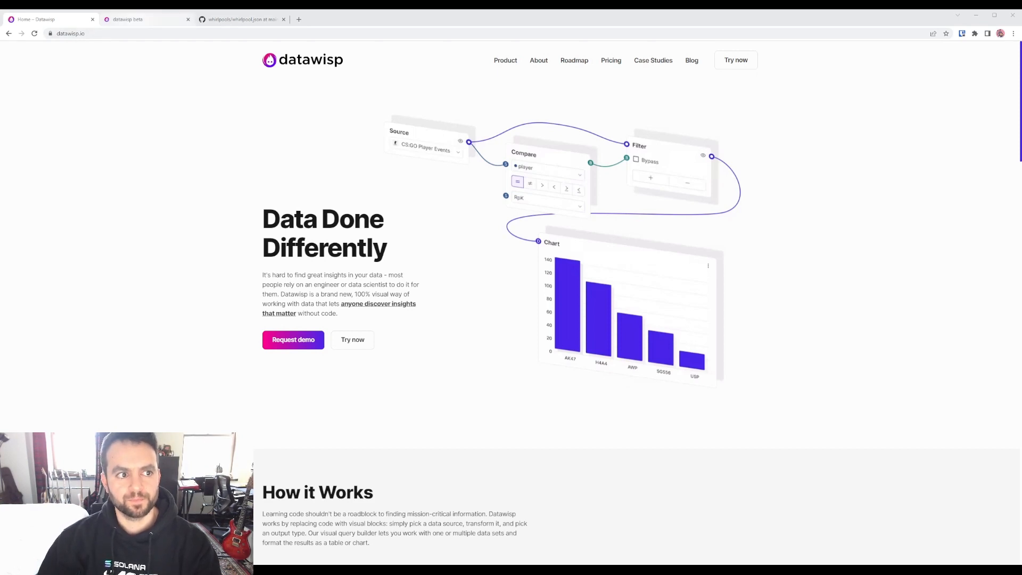
Step: Switch from the marketing website to the Datawisp app tab
left_click(135, 20)
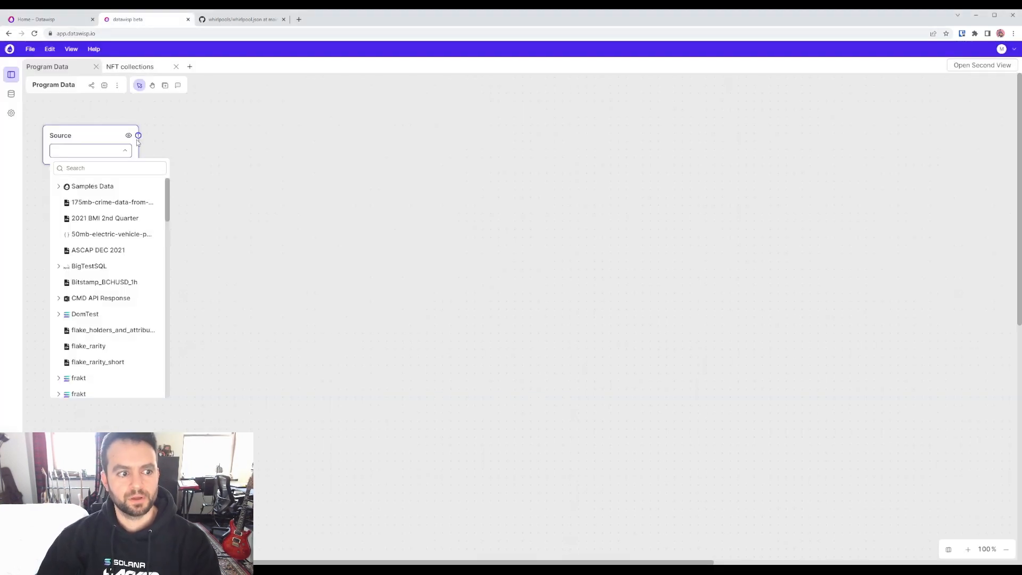
Step: Start a Solana import titled 'Orca', paste its program address, and choose custom IDL import
left_click(12, 99)
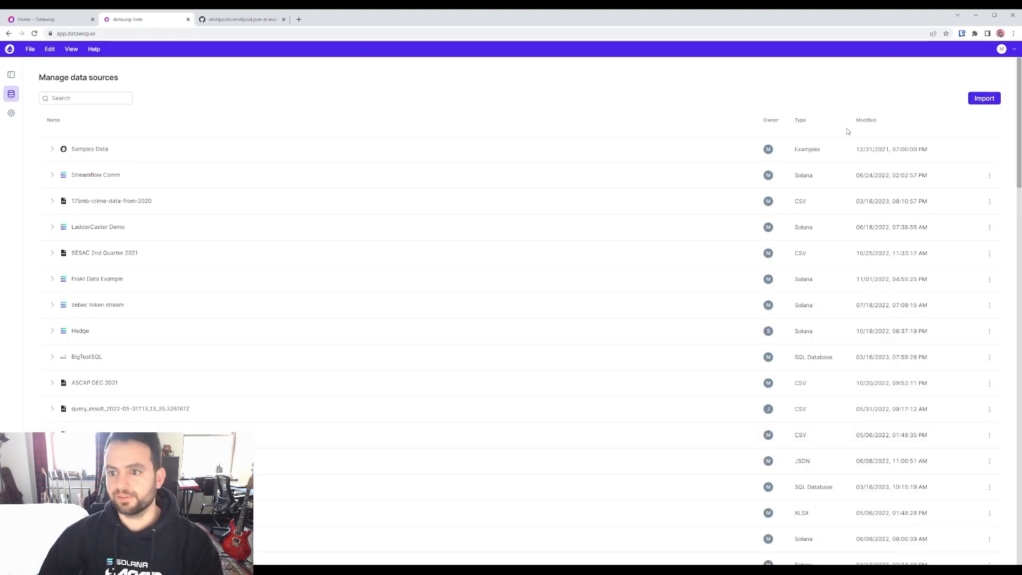
left_click(981, 101)
left_click(447, 154)
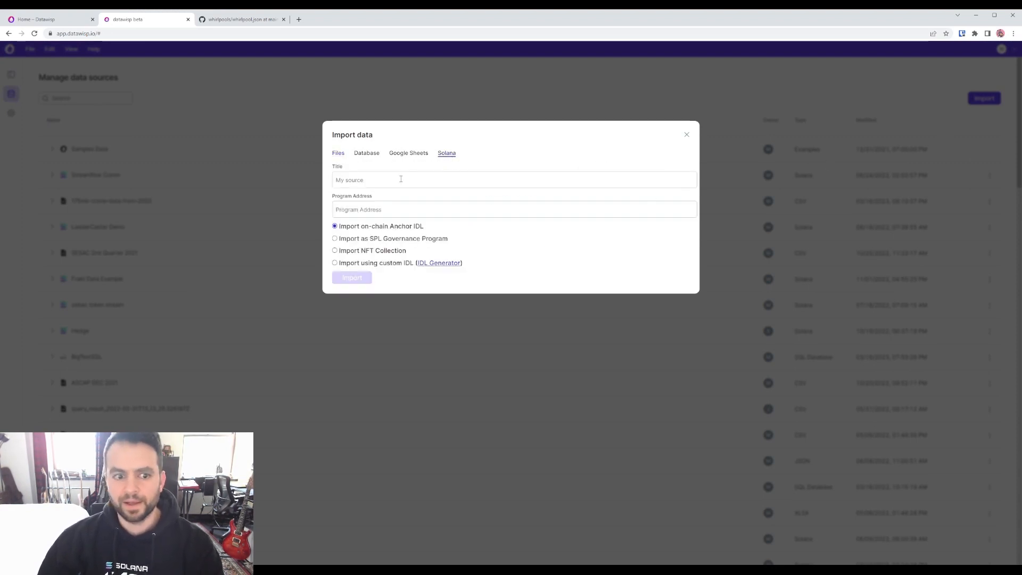
left_click(354, 181)
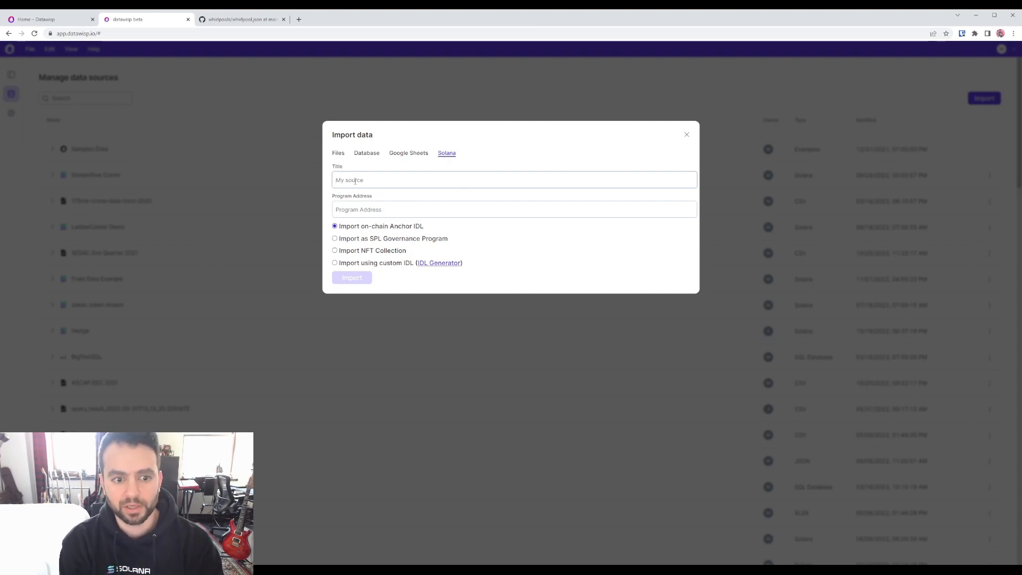
type("Orca")
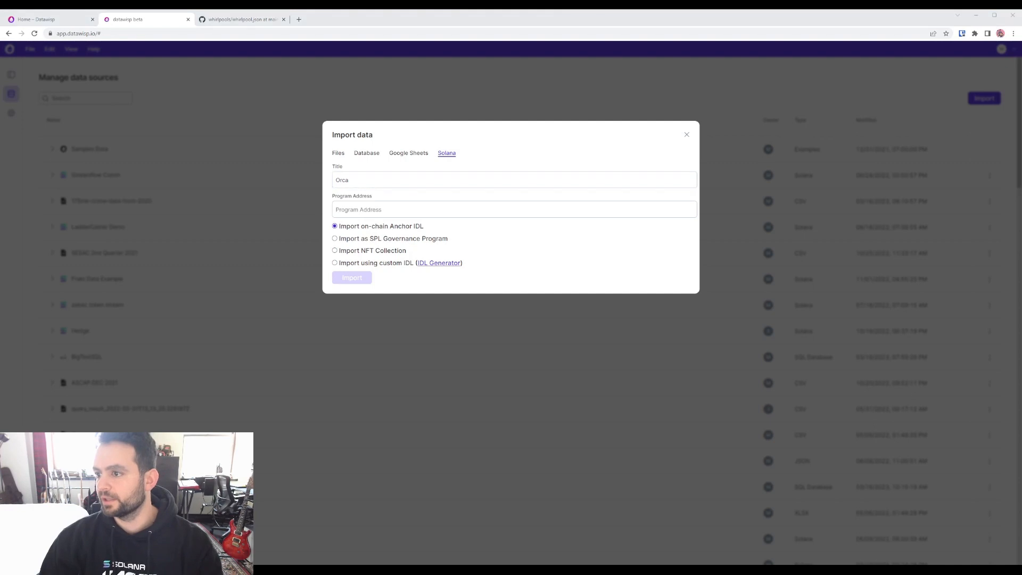
left_click(372, 212)
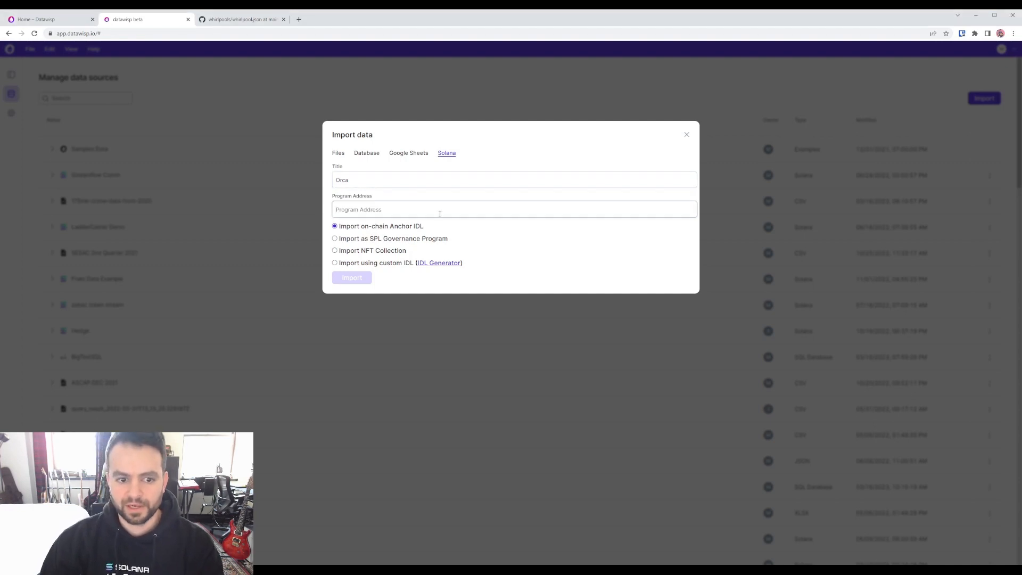
type("whirLbMiicVdio4qvUfM5KAg6Ct8VwpYzGff3uctyCc")
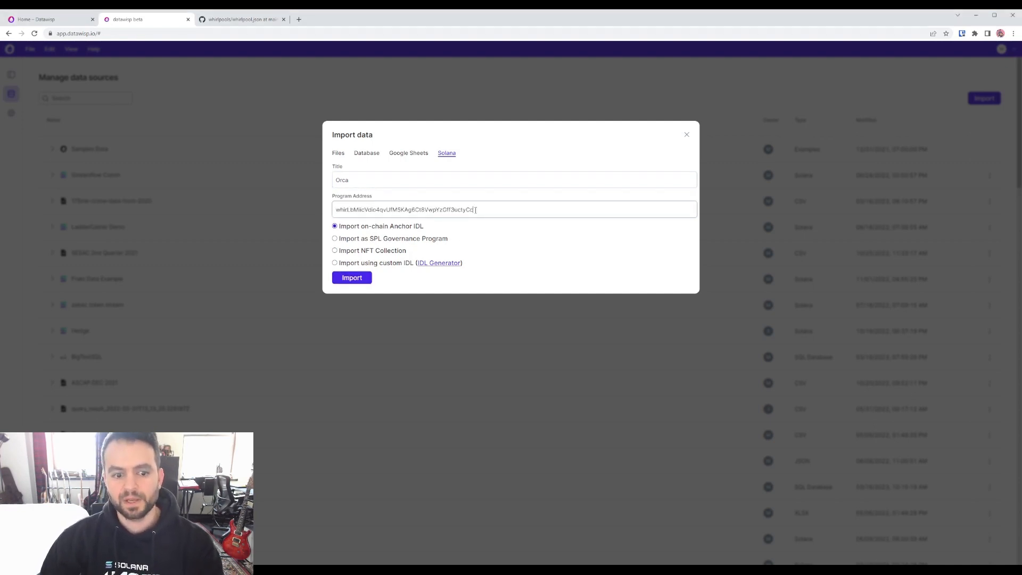
left_click(367, 264)
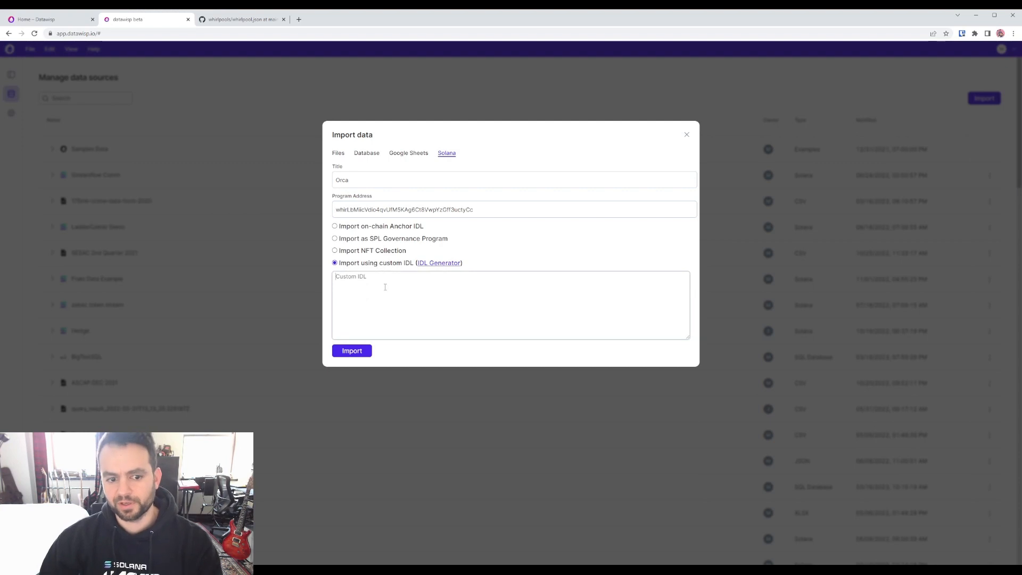
Step: Select the whole whirlpool.json file on GitHub and return to the Datawisp import
left_click(227, 19)
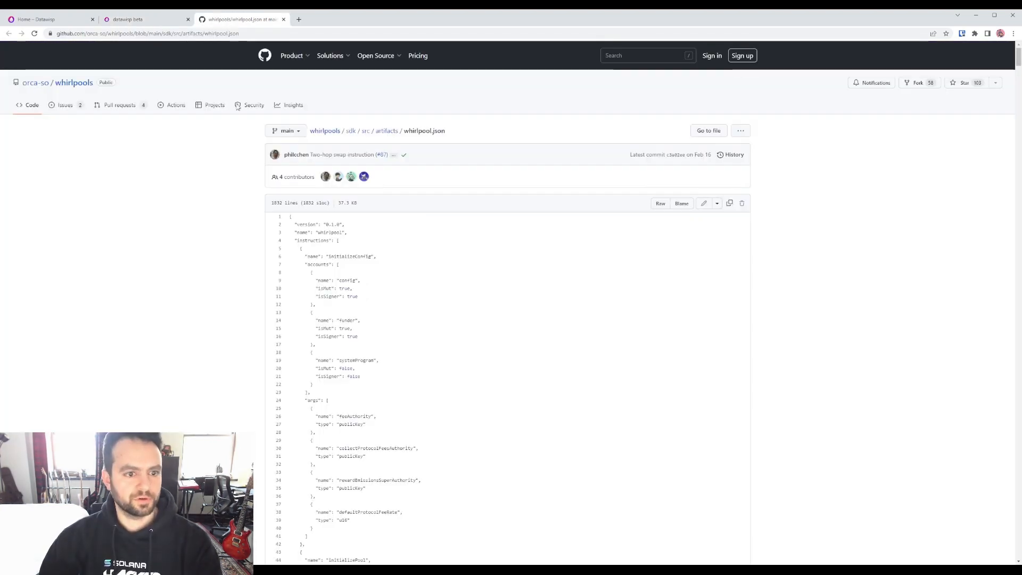
left_click_drag(288, 217, 317, 498)
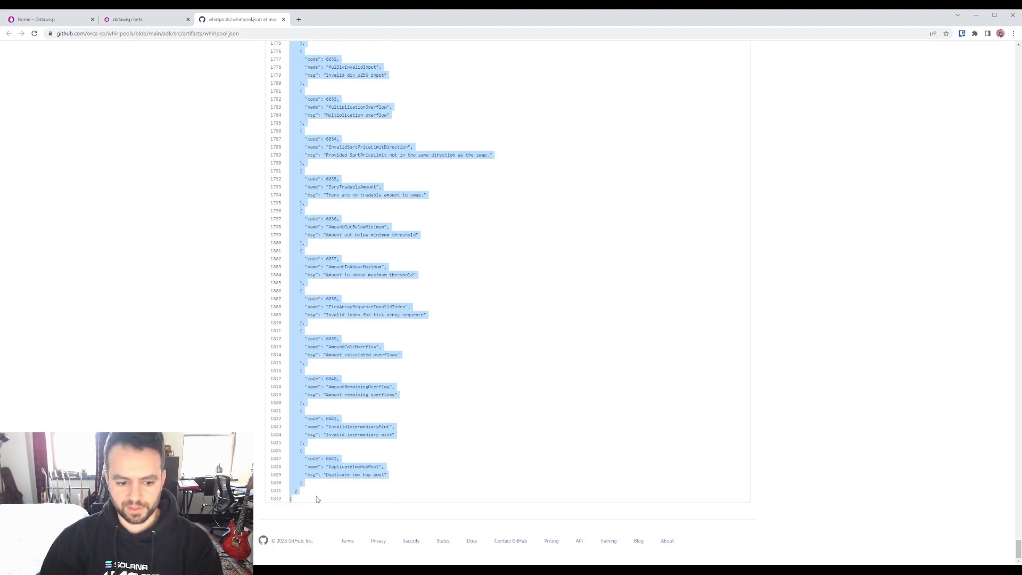
key("ctrl+shift+Tab")
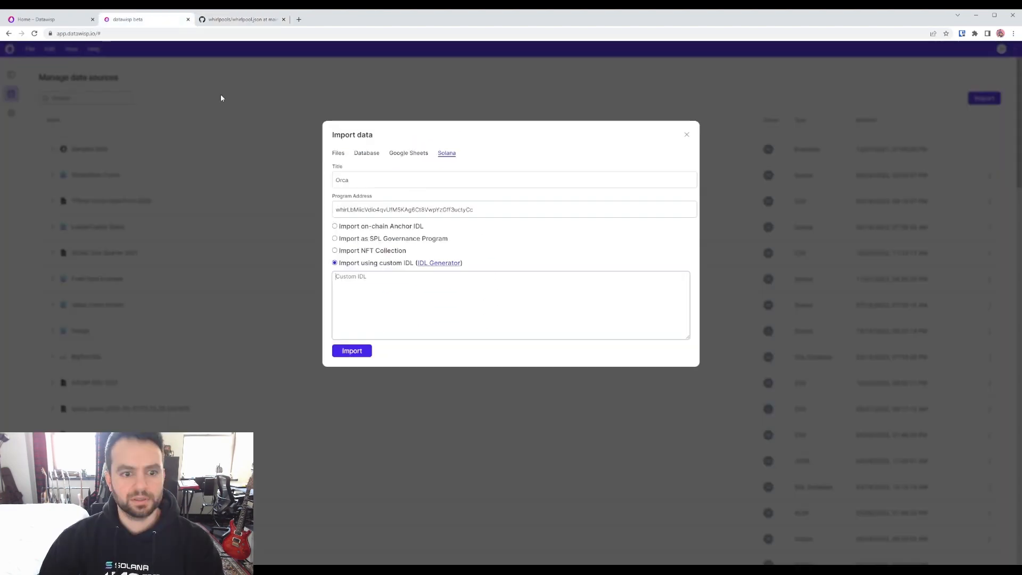
Step: Paste the whirlpool IDL, import the Orca data, and close the import window
left_click(410, 296)
key("ctrl+v")
left_click(351, 350)
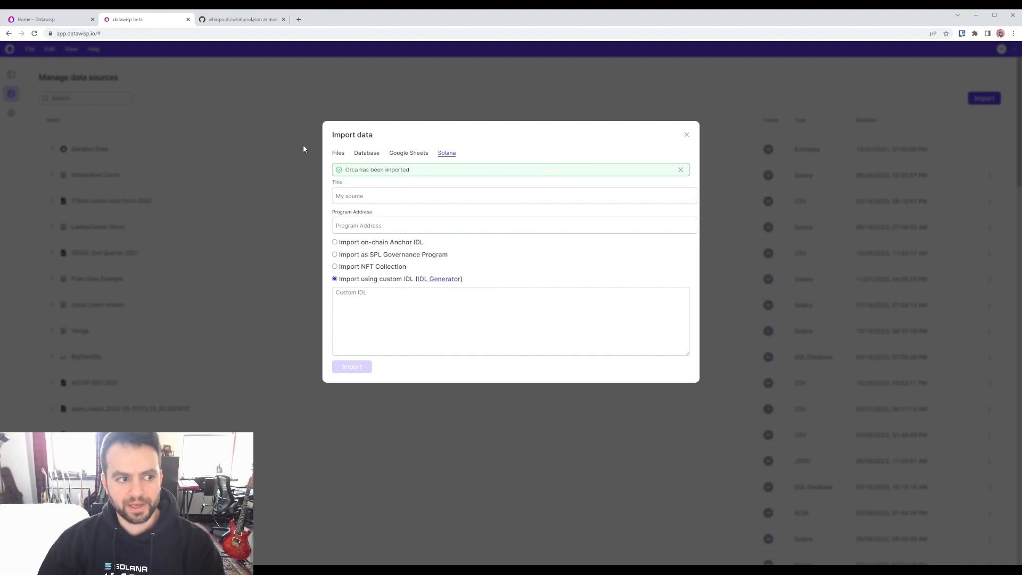
left_click(17, 127)
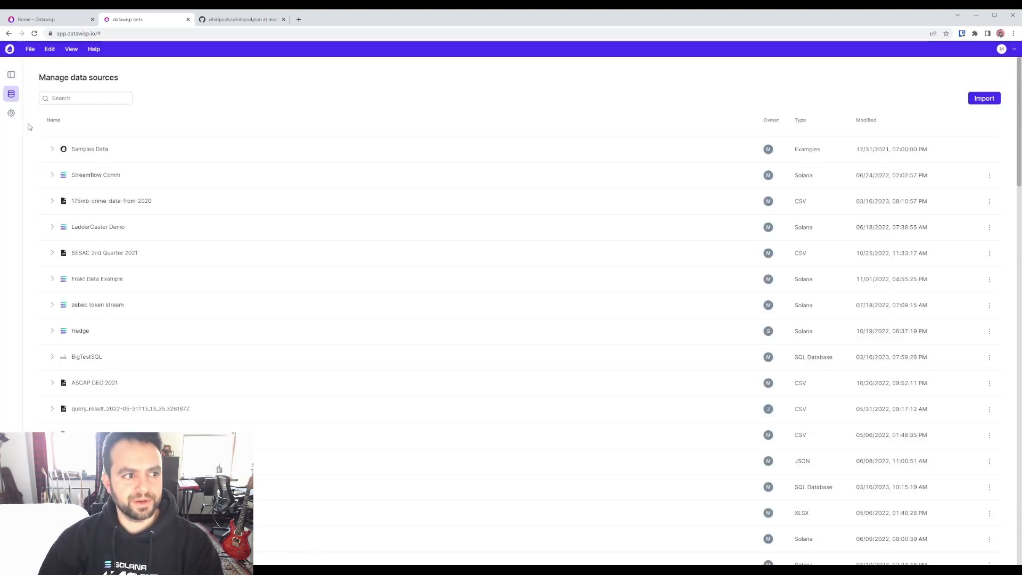
Step: Search 'orca' and set the Source to Orca's Whirlpool[] dataset, previewing it as a table
left_click(11, 76)
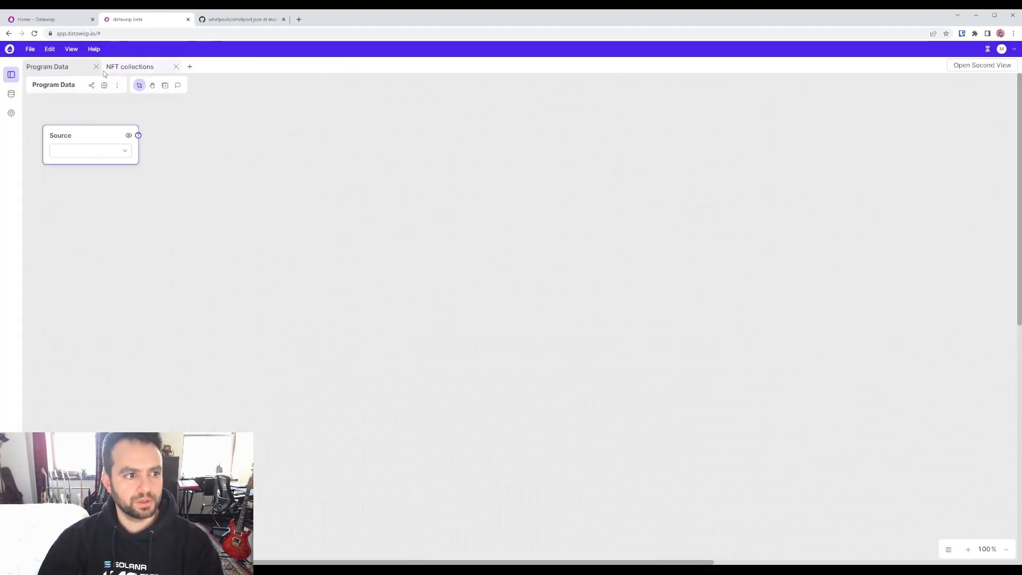
left_click(84, 155)
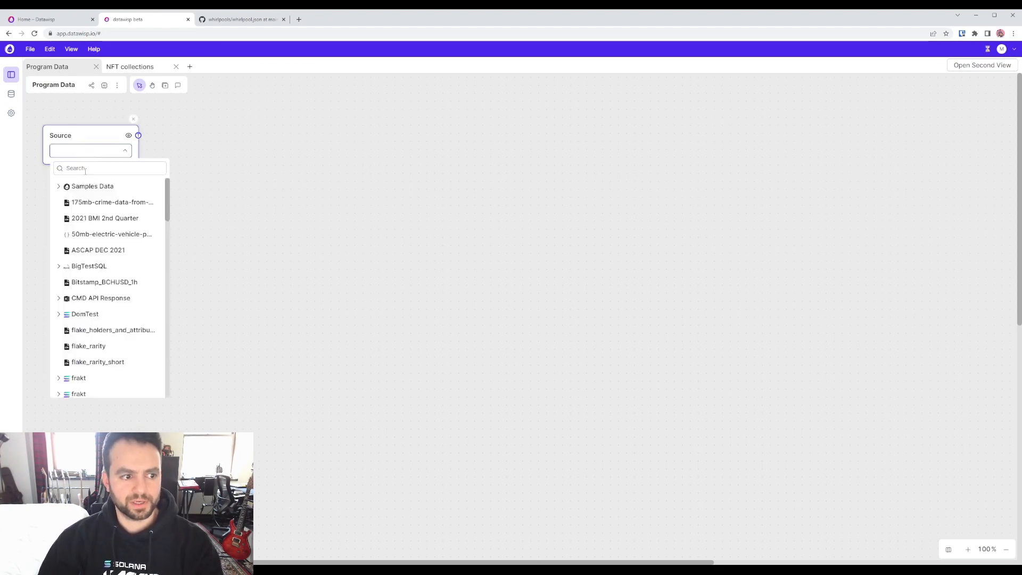
left_click(85, 168)
type("orca")
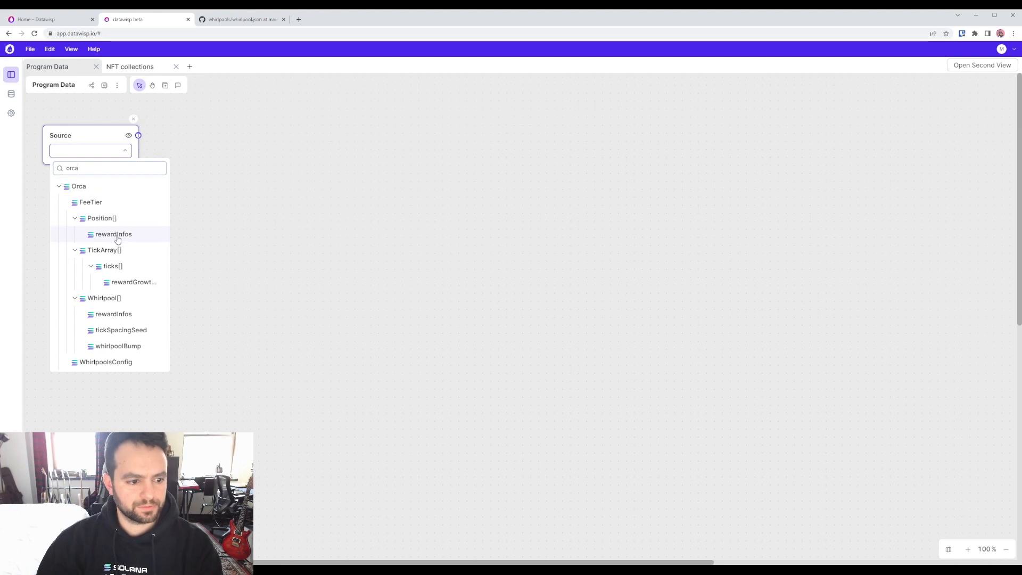
scroll(118, 238, "down", 1)
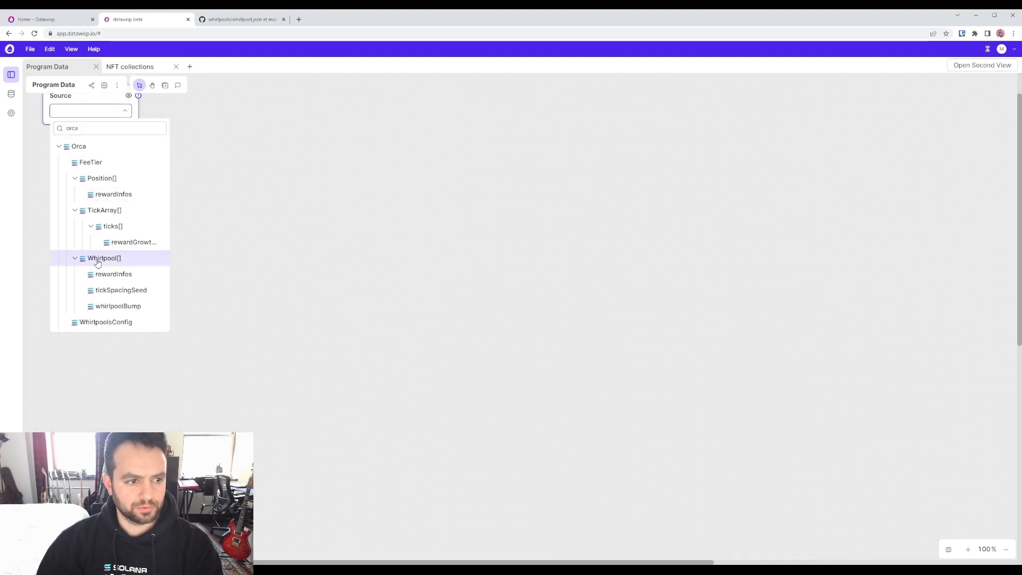
left_click(95, 262)
scroll(132, 288, "up", 1)
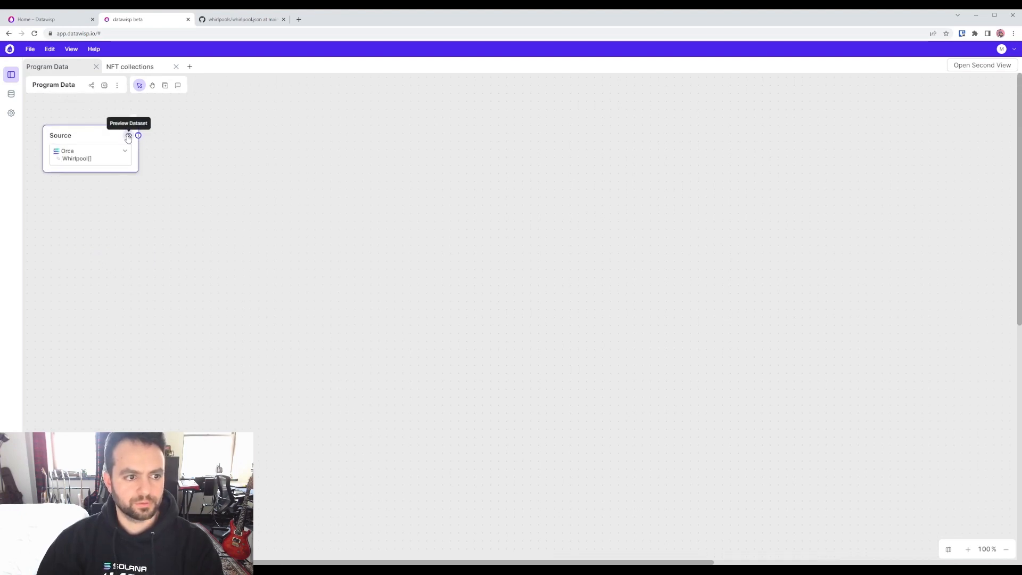
left_click(128, 136)
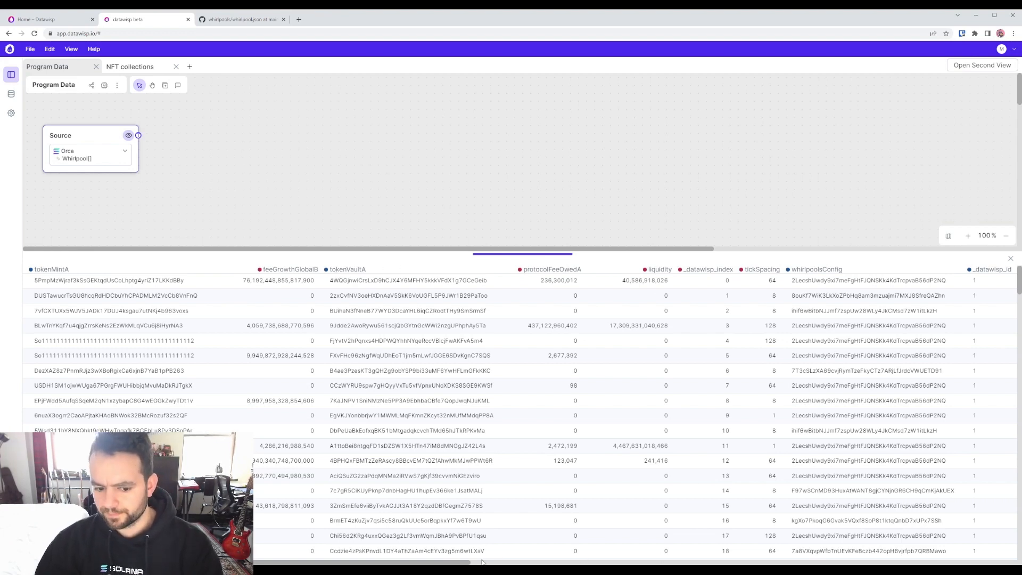
left_click_drag(464, 563, 915, 560)
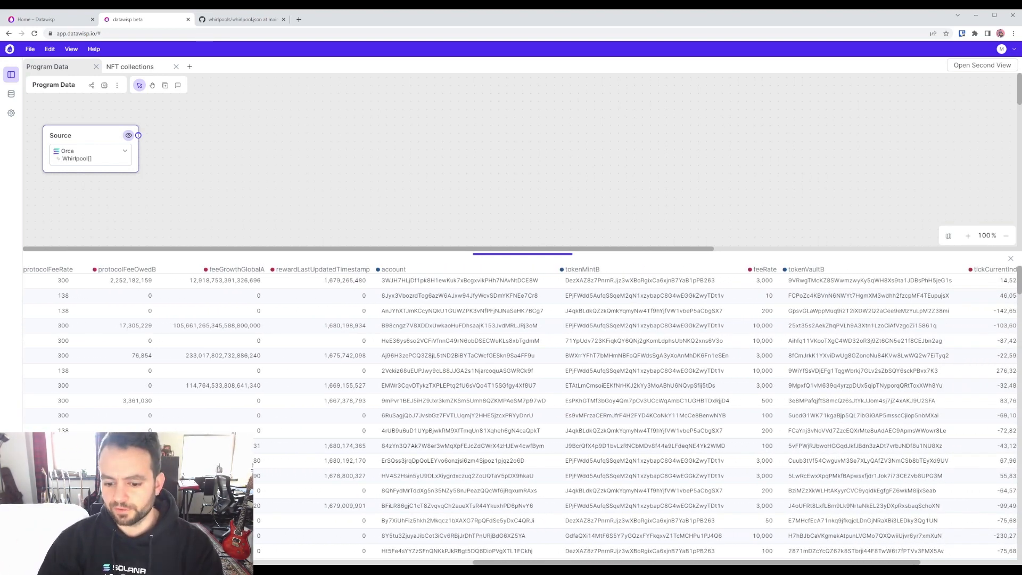
scroll(607, 555, "left", 5)
scroll(564, 559, "left", 10)
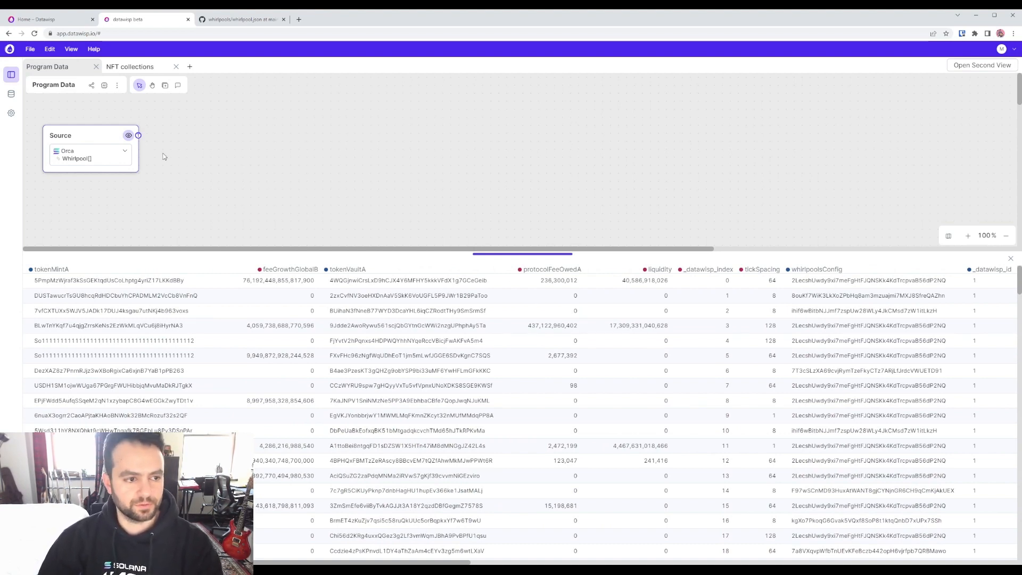
left_click(128, 136)
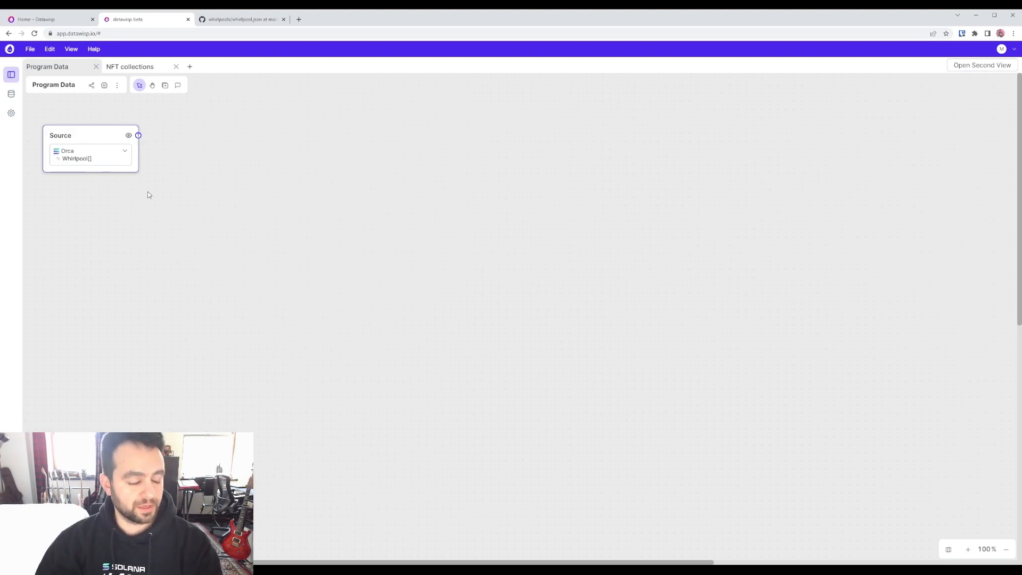
Step: Begin a Solana NFT collection import titled 'Solana Monke Business'
left_click(12, 96)
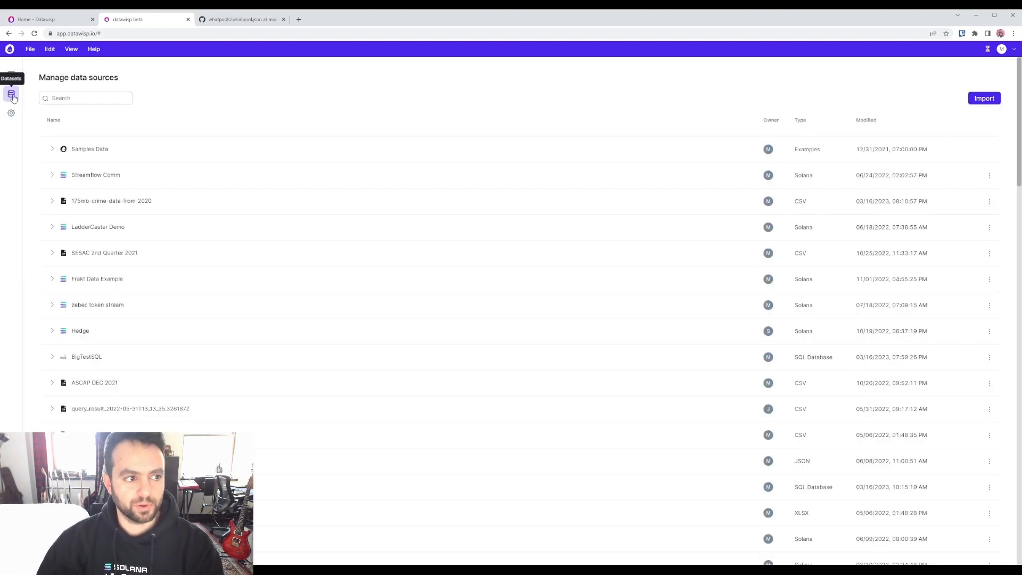
left_click(982, 100)
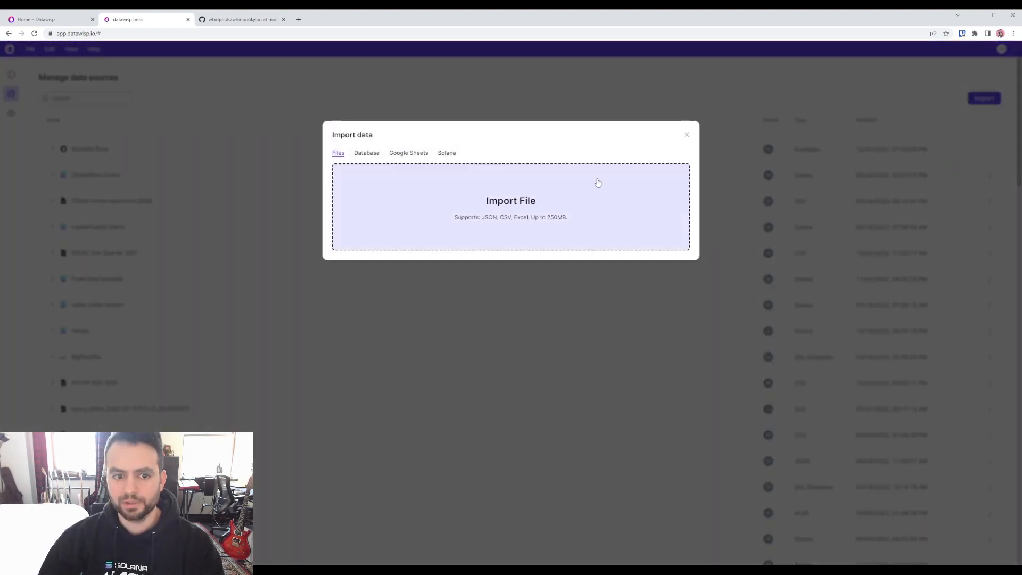
left_click(447, 155)
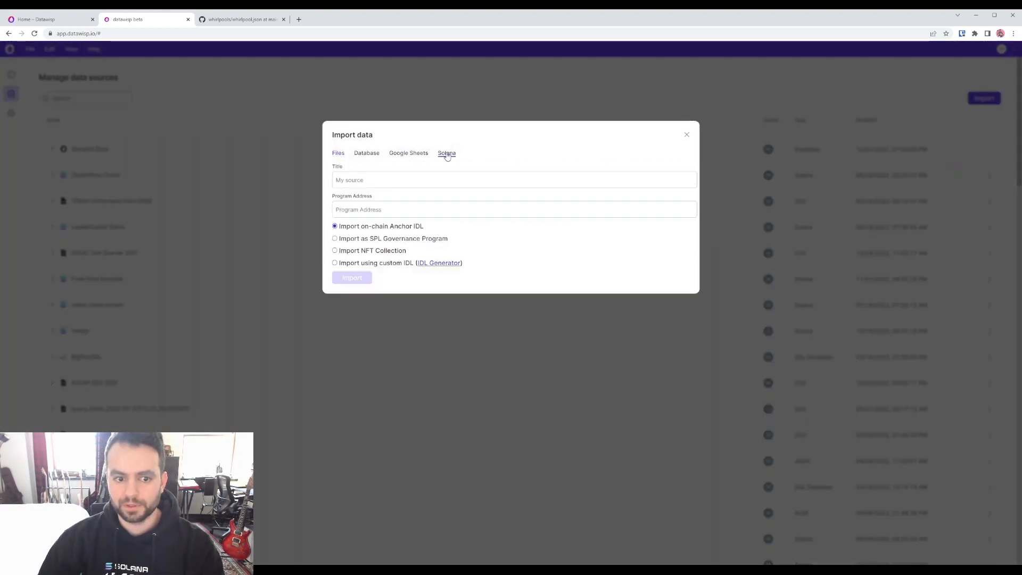
left_click(373, 176)
type("Solana Monke Bu")
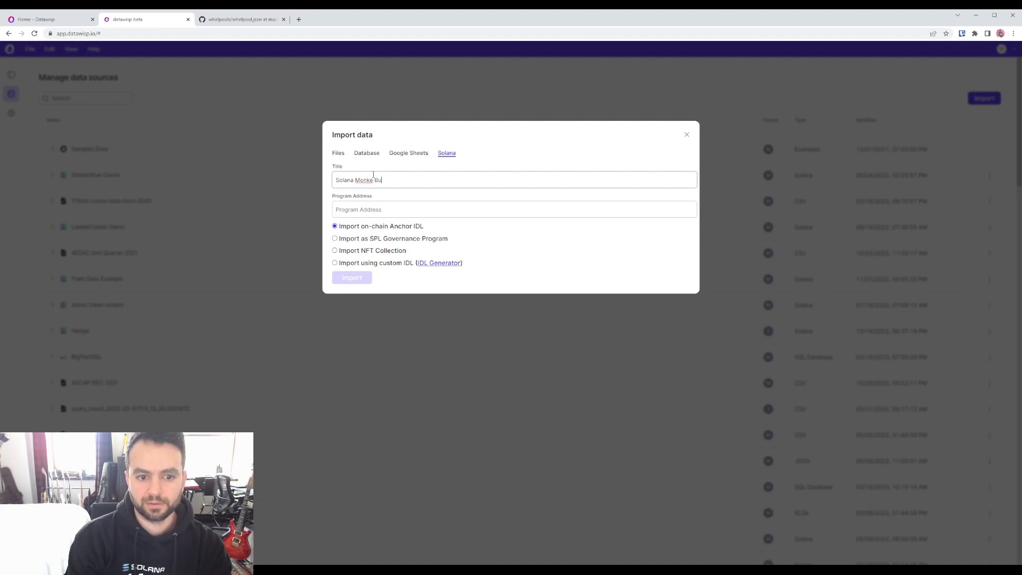
type("siness")
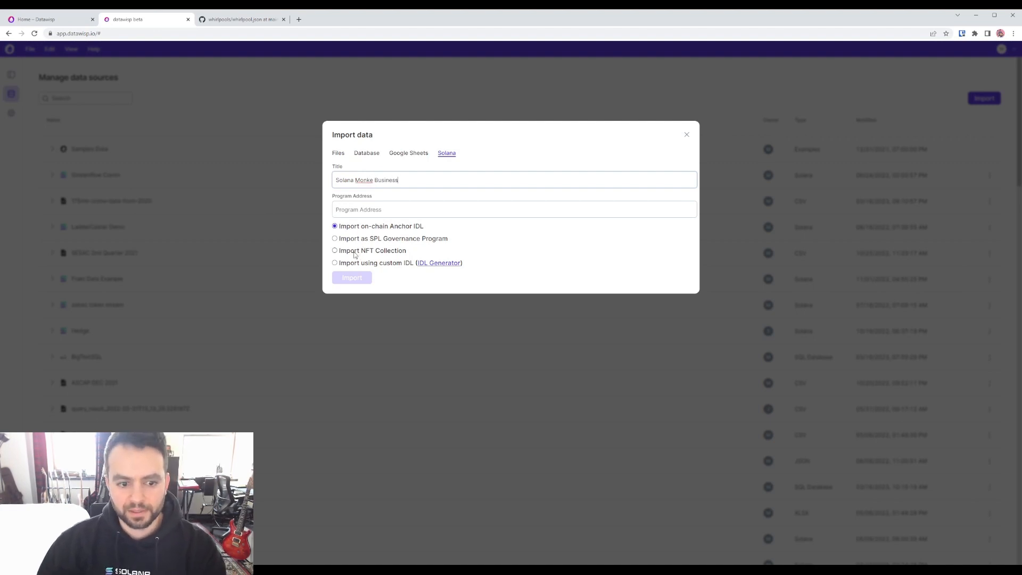
left_click(359, 252)
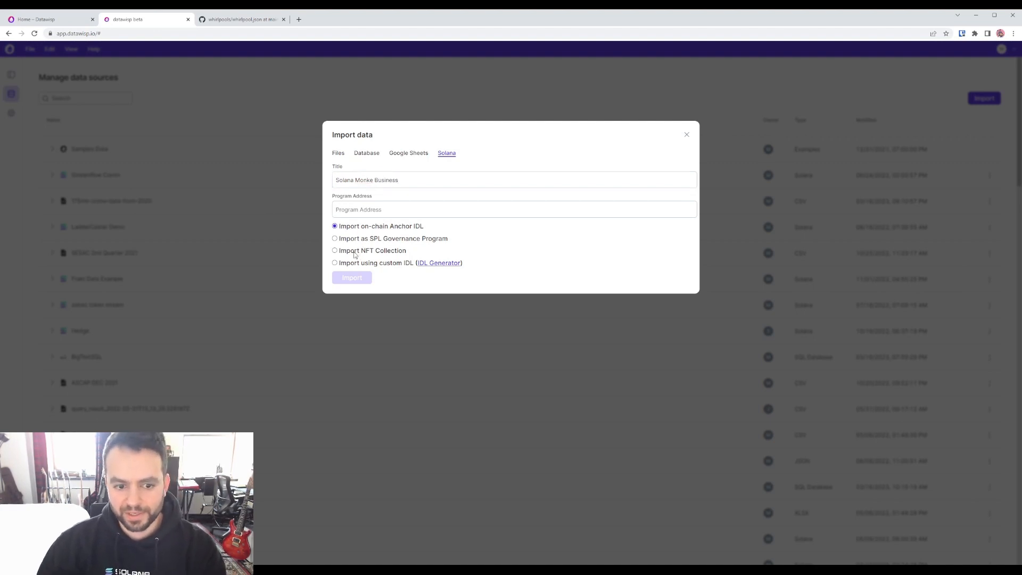
left_click(386, 210)
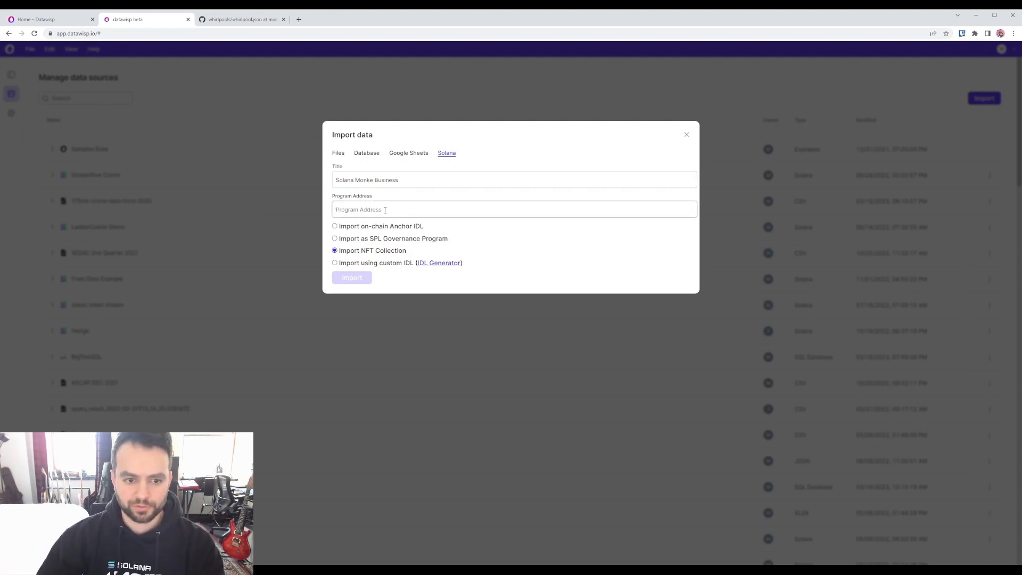
Step: Cancel the import and return to the Program Data sheet with all sheets listed
left_click(249, 118)
left_click(12, 77)
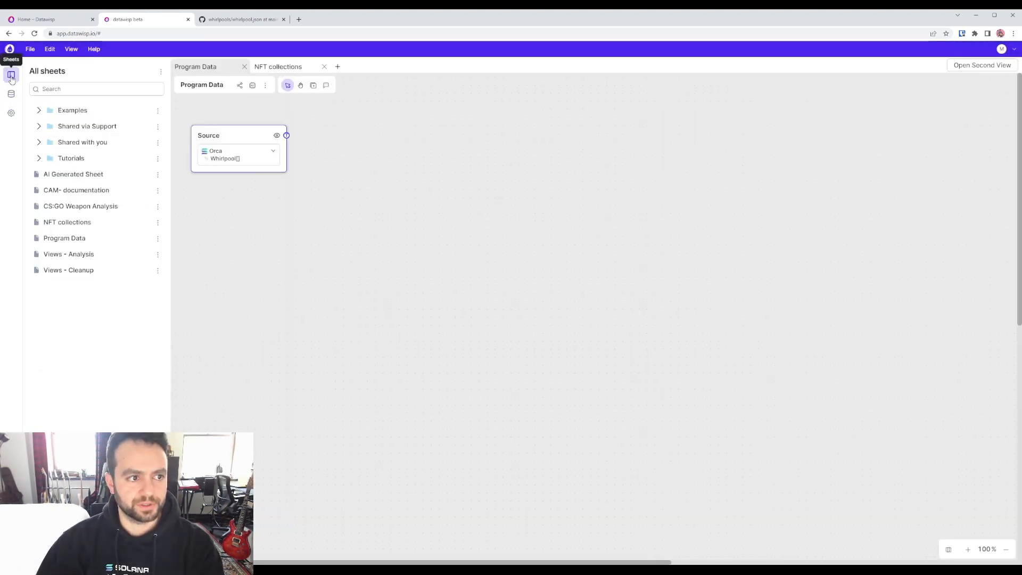
left_click(267, 211)
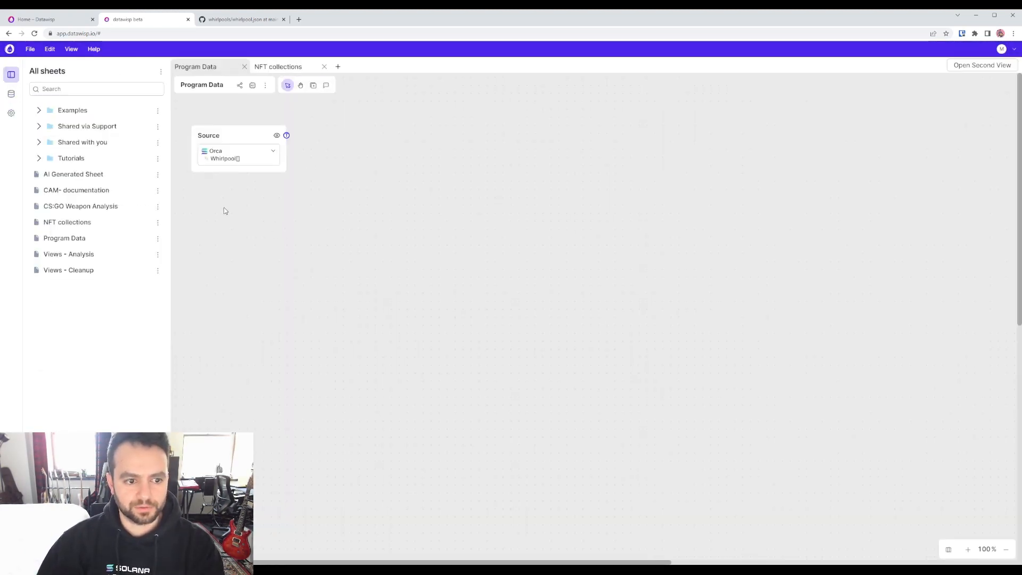
Step: Add a Source block using the Solana Monke Business dataset and preview its data
left_click(238, 138)
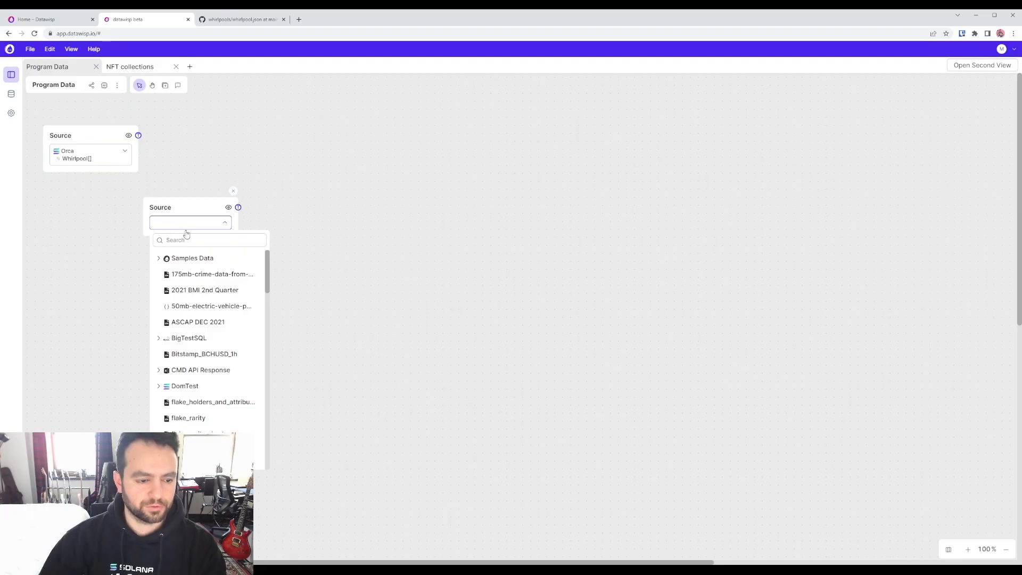
left_click(190, 240)
type("s")
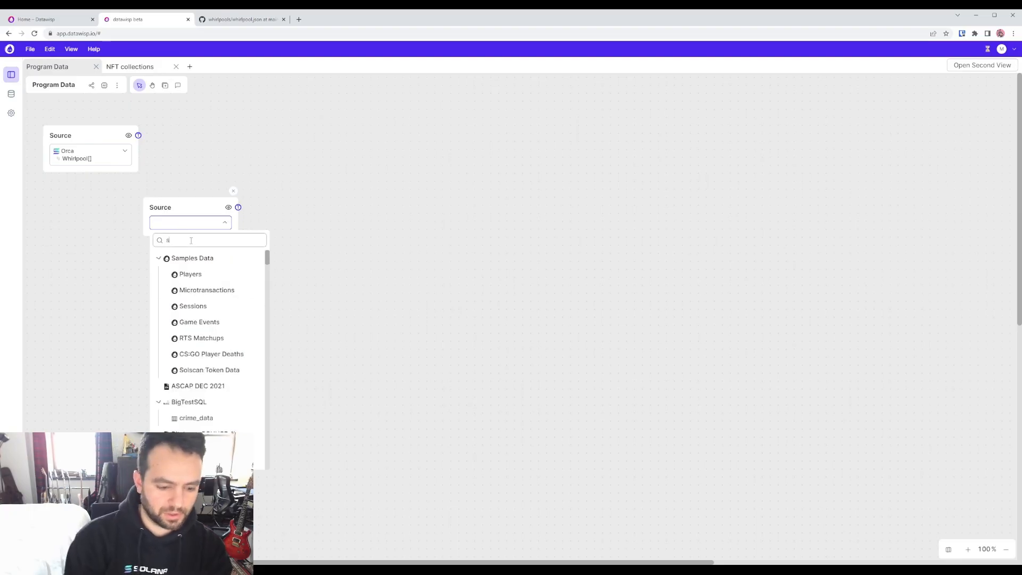
type("olana")
scroll(213, 309, "down", 2)
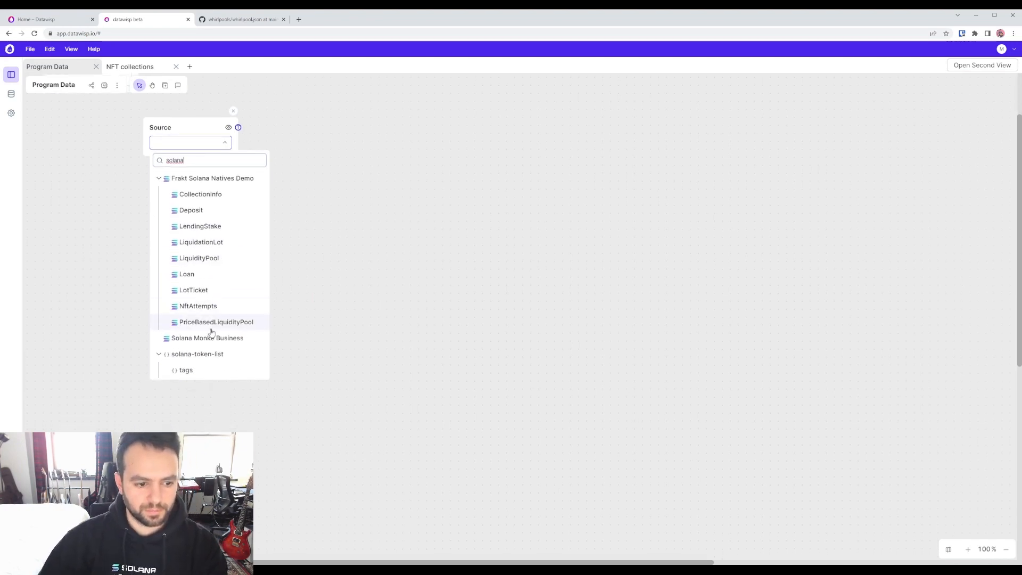
left_click(211, 339)
left_click_drag(187, 128, 305, 124)
left_click(156, 234)
Step: Attach a Table to the Solana Monke Business source and enlarge it
left_click(293, 188)
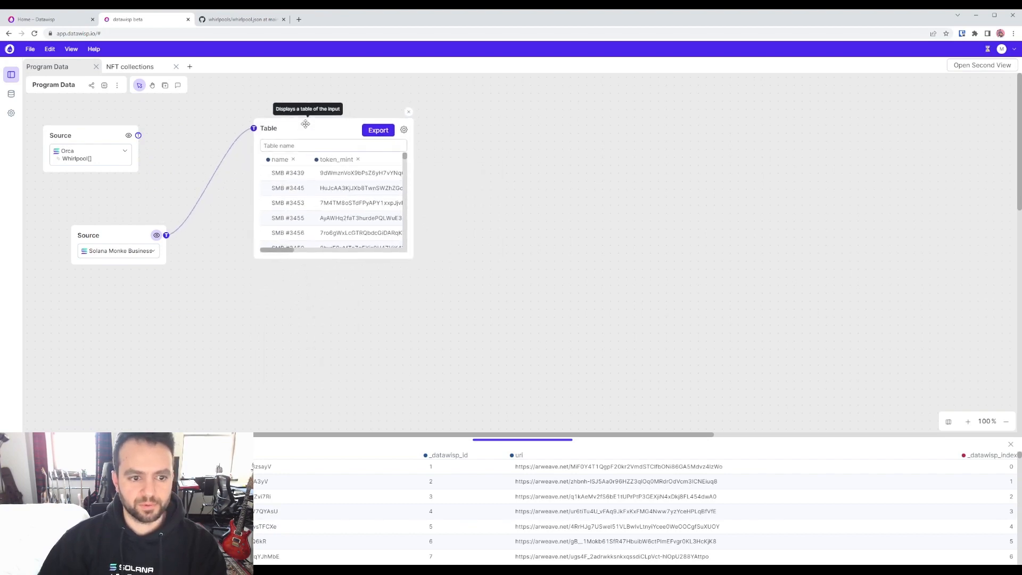
left_click_drag(410, 260, 820, 425)
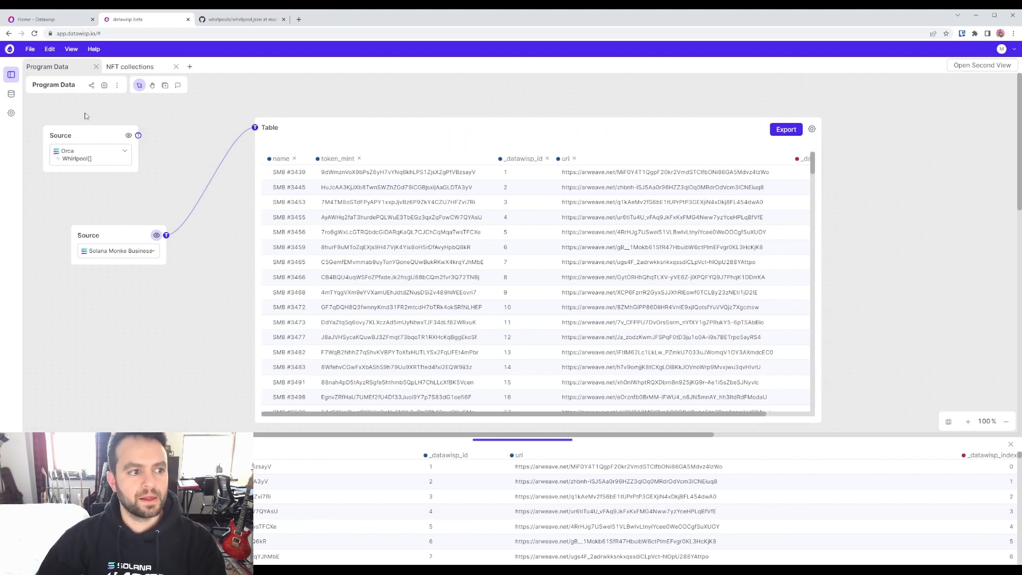
left_click(12, 76)
left_click(13, 77)
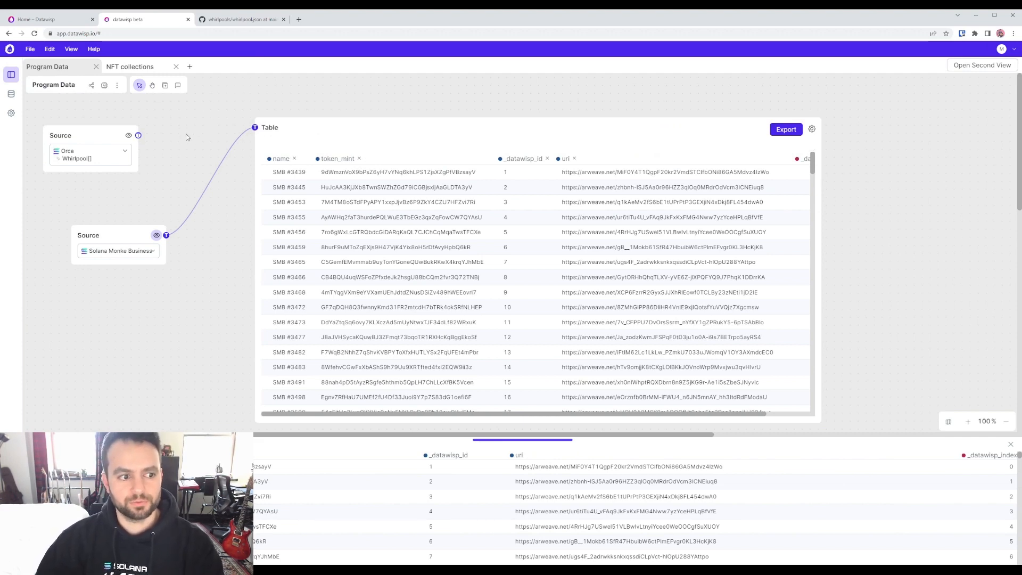
Step: Open the NFT collections sheet, rearrange its blocks, and delete the collection table
left_click(136, 68)
left_click_drag(240, 142, 230, 121)
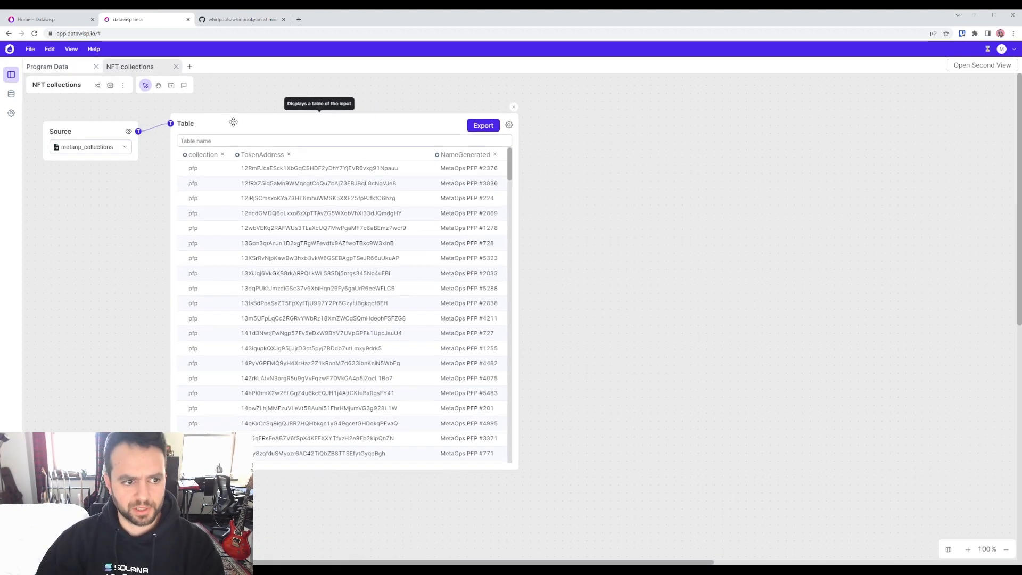
left_click_drag(79, 134, 72, 145)
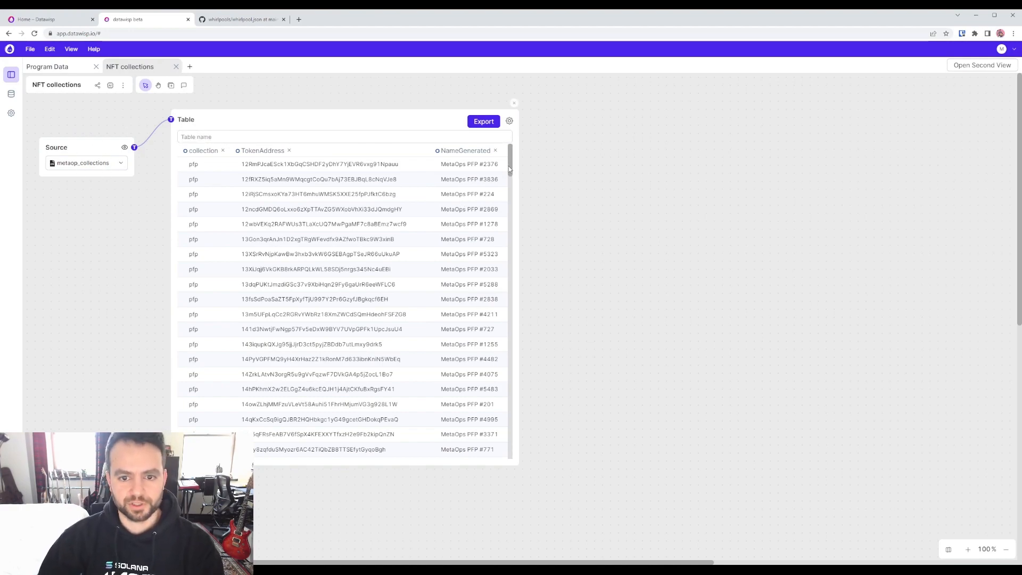
mouse_move(513, 160)
left_mouse_down()
mouse_move(513, 229)
mouse_move(515, 146)
left_mouse_up()
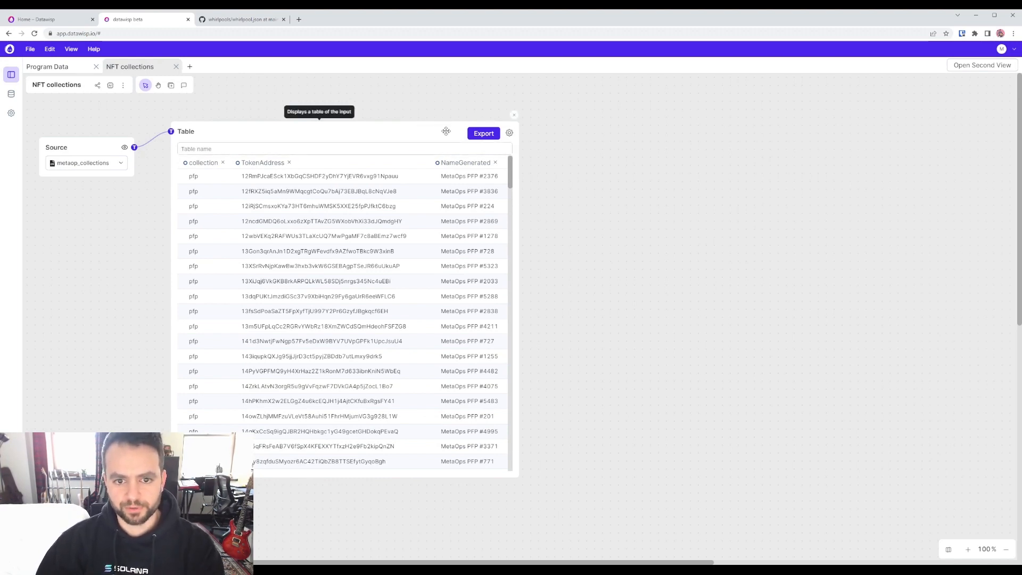
left_click(514, 115)
Step: Add a Load Solana Wallets (raw) block fed by the source on the TokenAddress column
left_click_drag(134, 147, 227, 145)
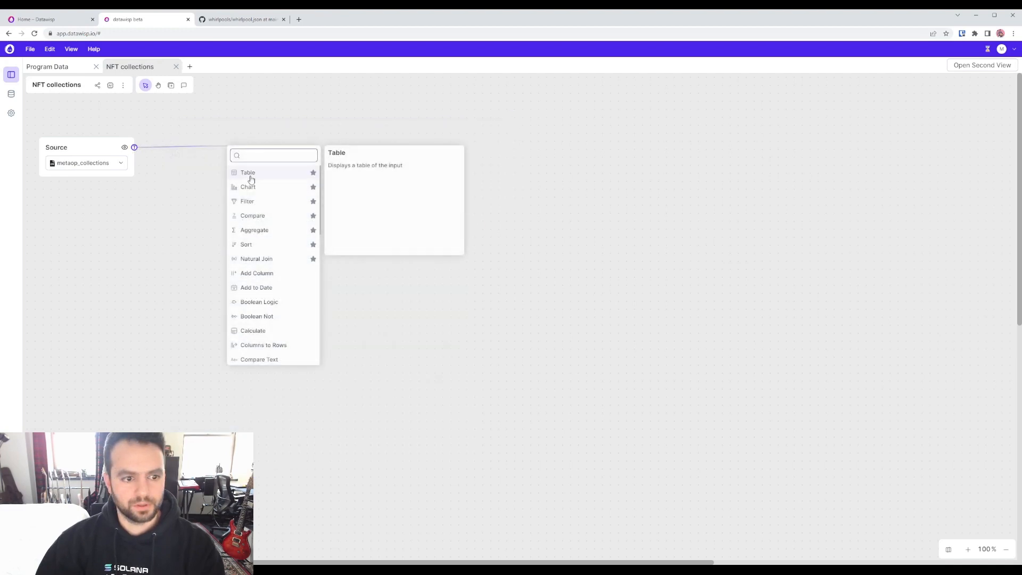
type("load")
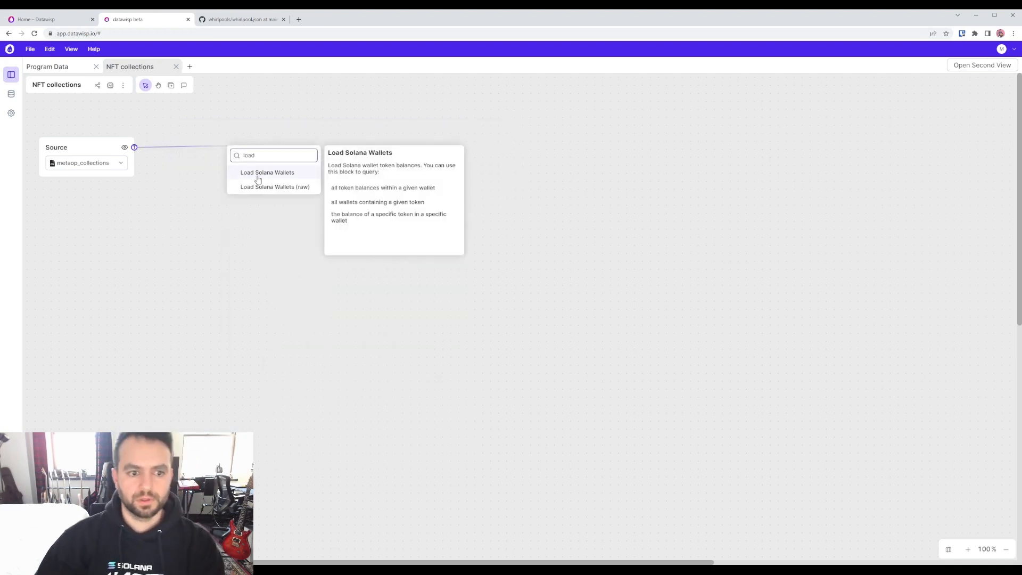
left_click(259, 186)
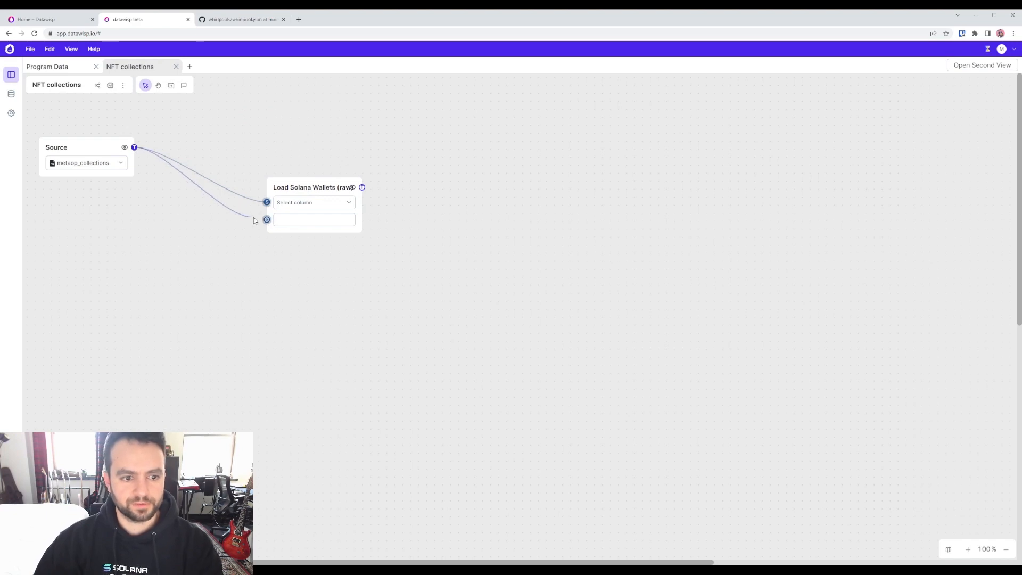
left_click_drag(253, 219, 267, 219)
left_click(294, 221)
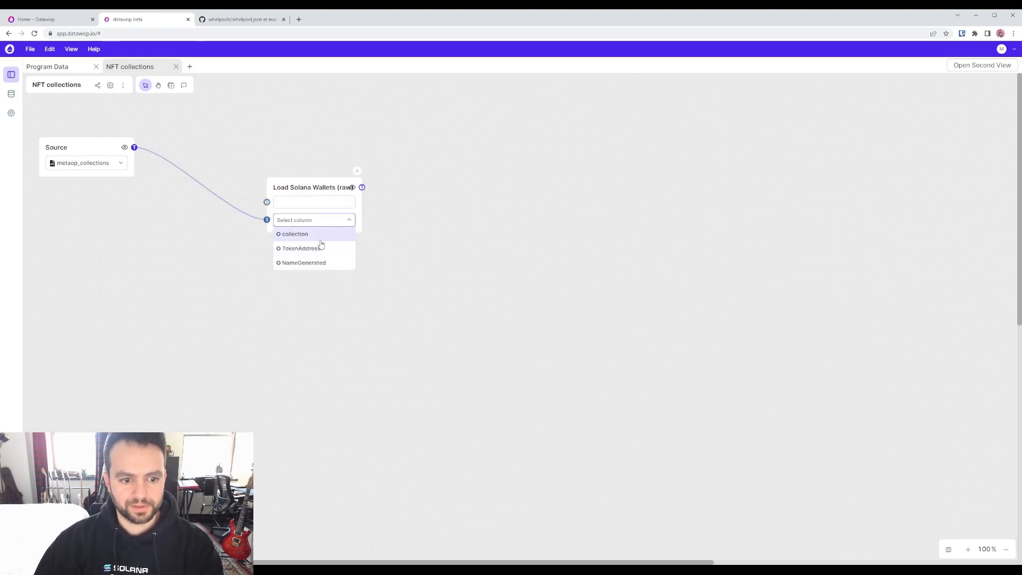
left_click(332, 251)
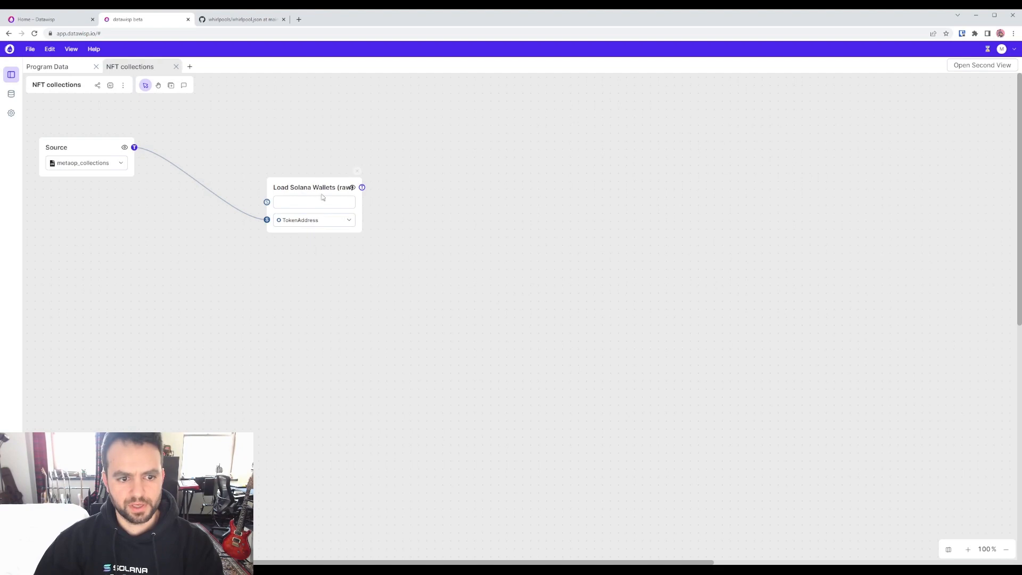
Step: Check the metaop_collections data and reposition the wallet lookup block to the left
left_click_drag(311, 187, 287, 195)
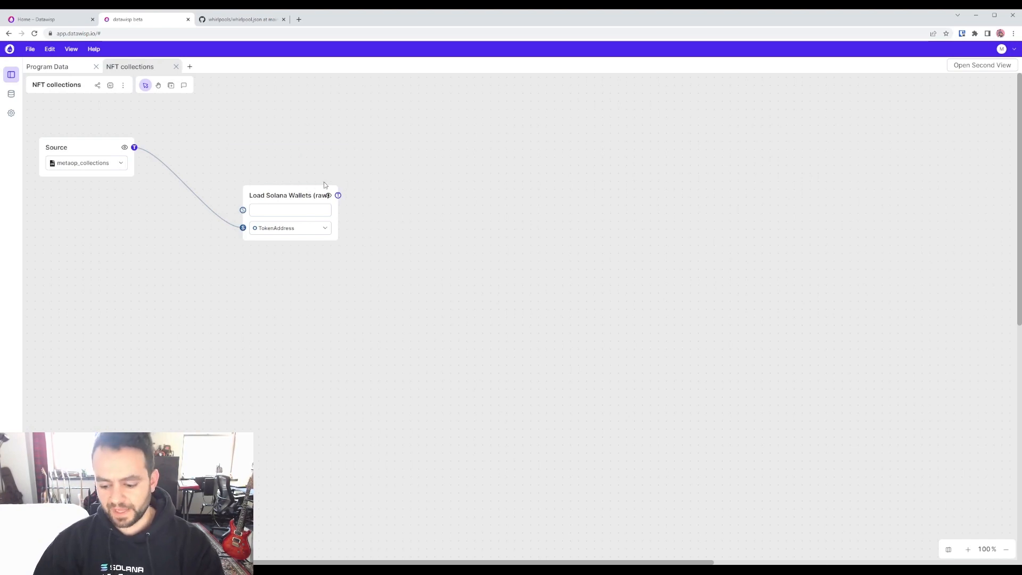
left_click(124, 148)
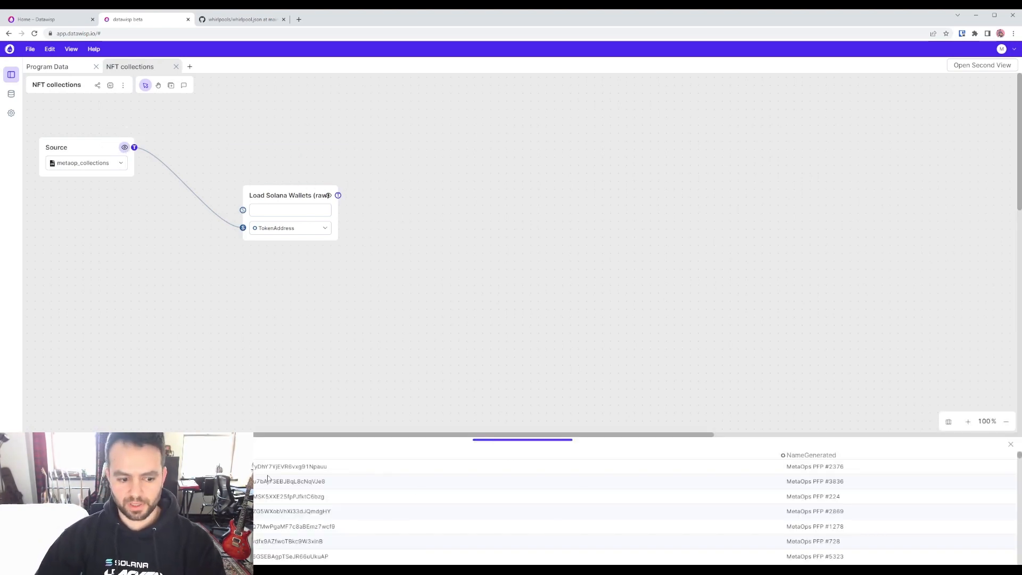
left_click(125, 147)
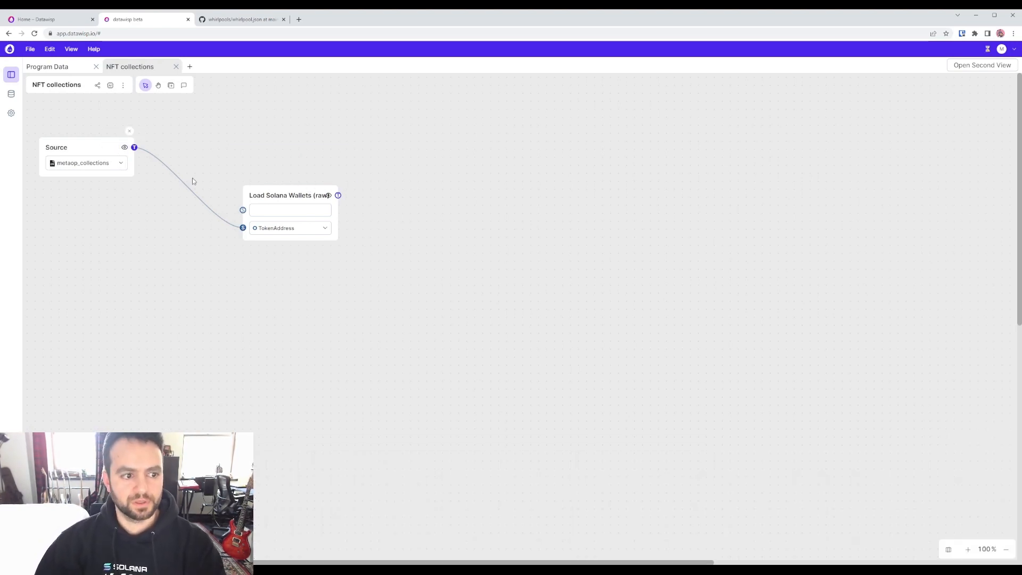
left_click_drag(283, 196, 248, 200)
left_click_drag(391, 128, 422, 119)
left_click(414, 149)
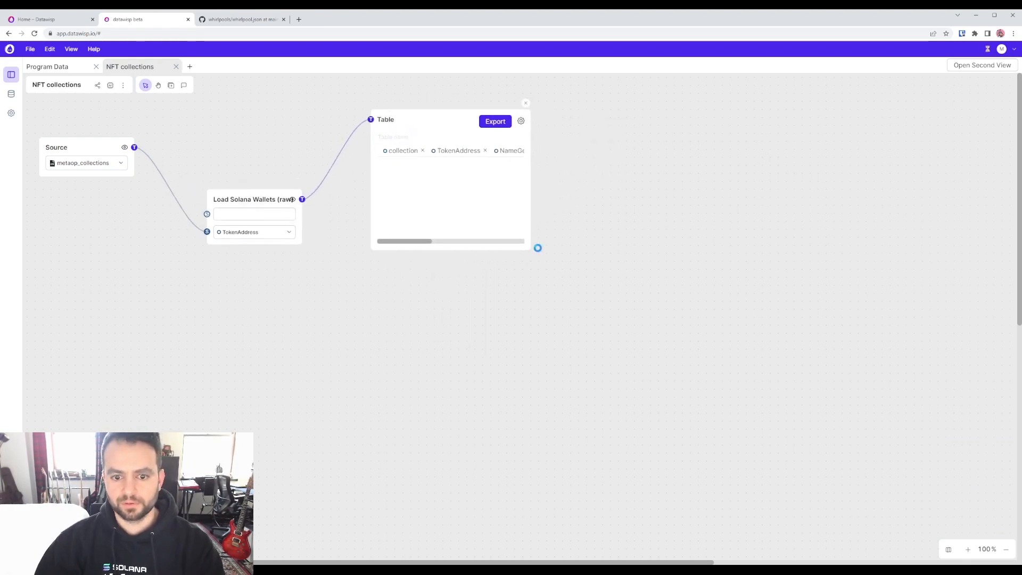
left_click_drag(531, 250, 791, 470)
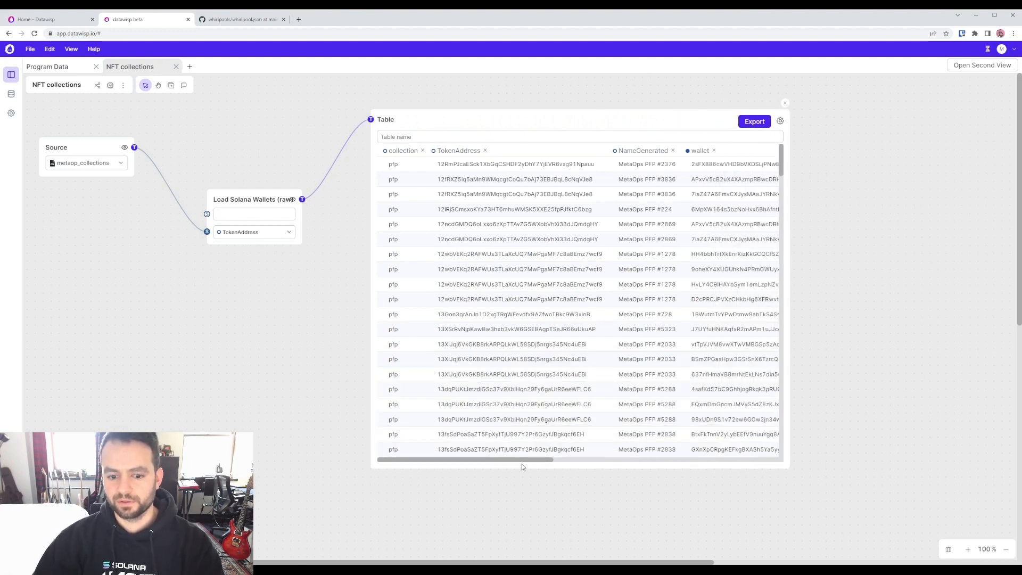
left_click_drag(524, 460, 747, 461)
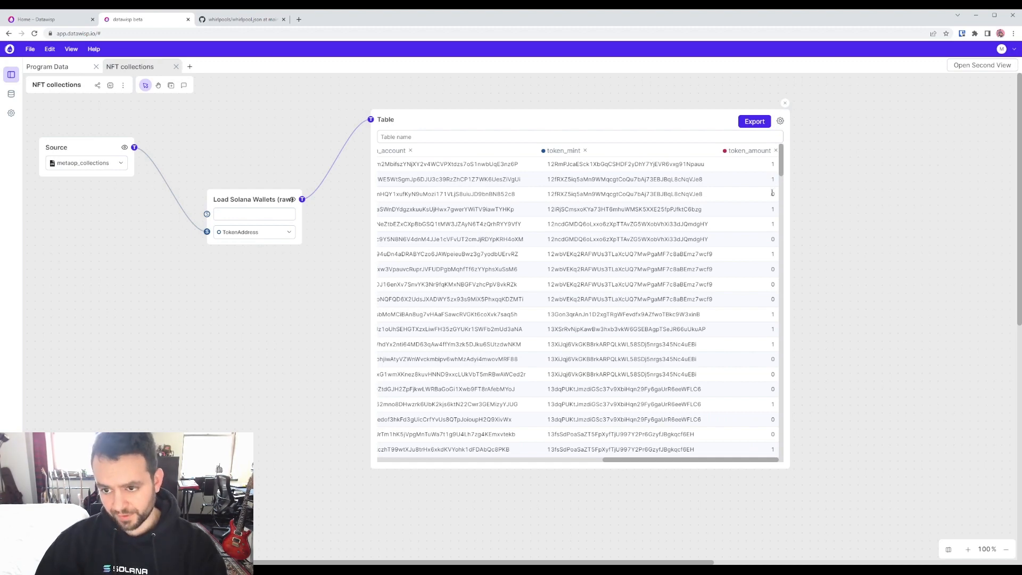
left_click_drag(247, 200, 187, 232)
left_click_drag(669, 128, 649, 148)
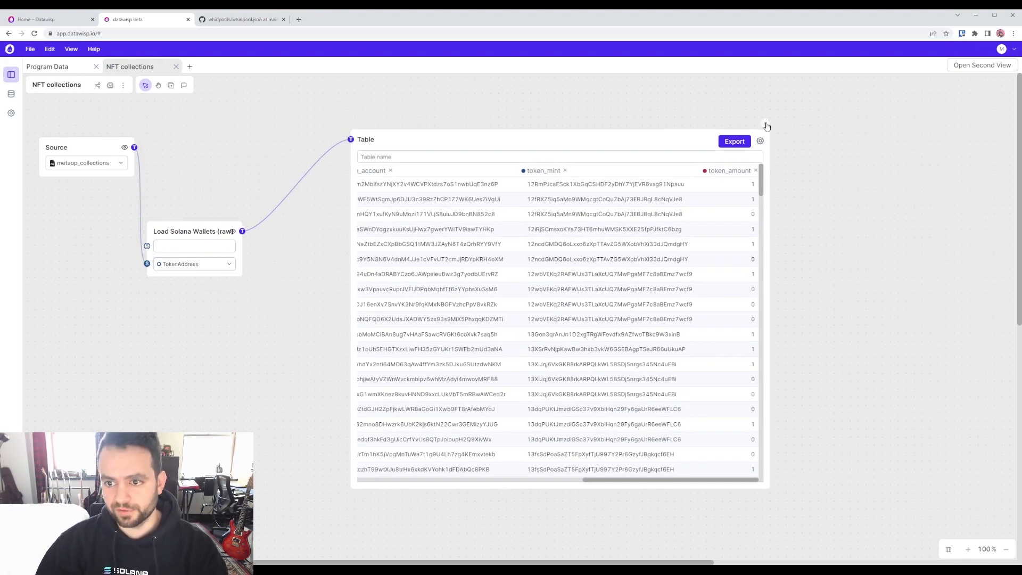
left_click(765, 124)
left_click_drag(243, 232, 496, 151)
Step: Filter the wallets with a Compare block keeping token_amount equal to 1
left_click(391, 234)
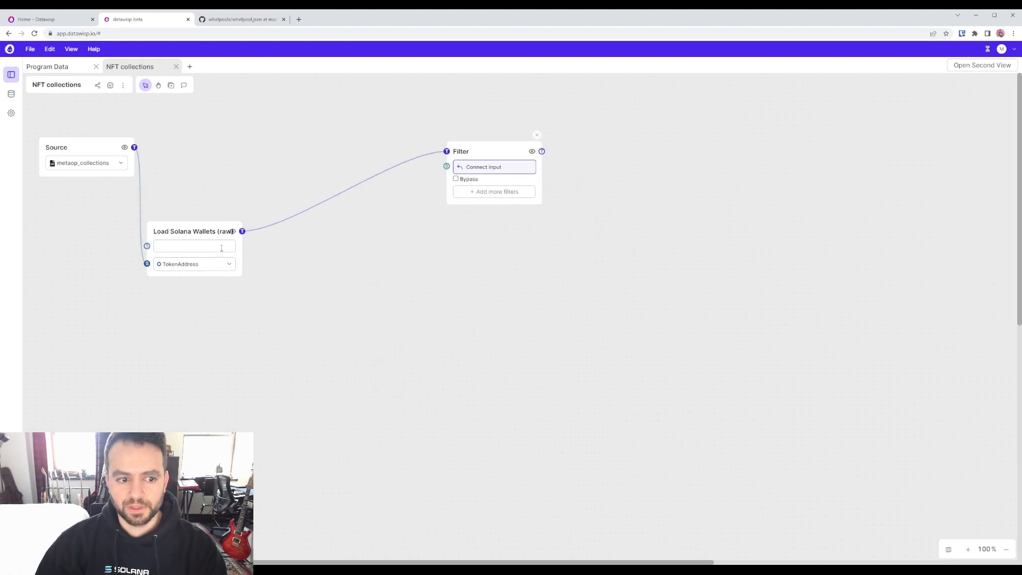
left_click_drag(242, 231, 330, 257)
left_click(365, 326)
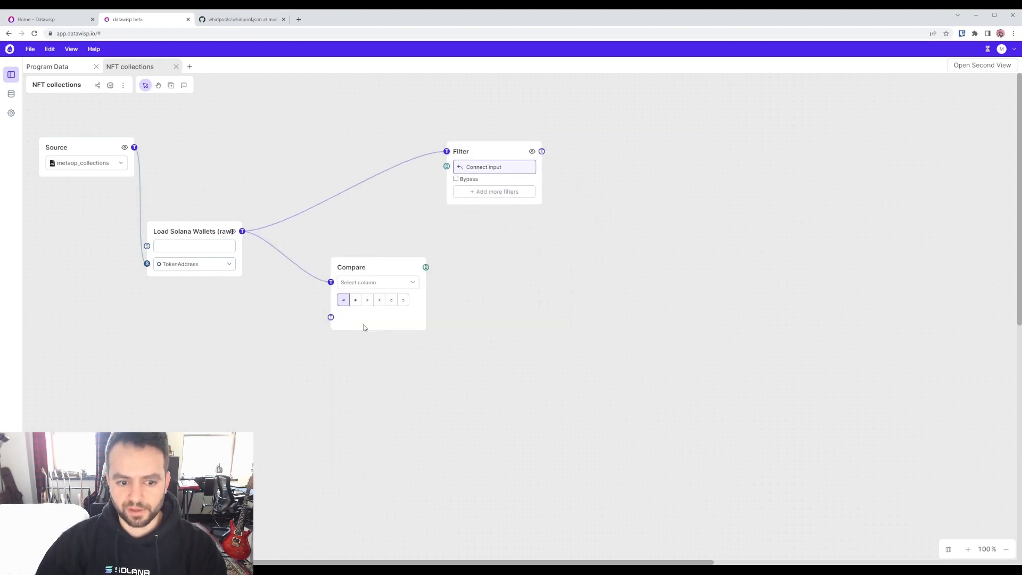
left_click_drag(425, 266, 446, 166)
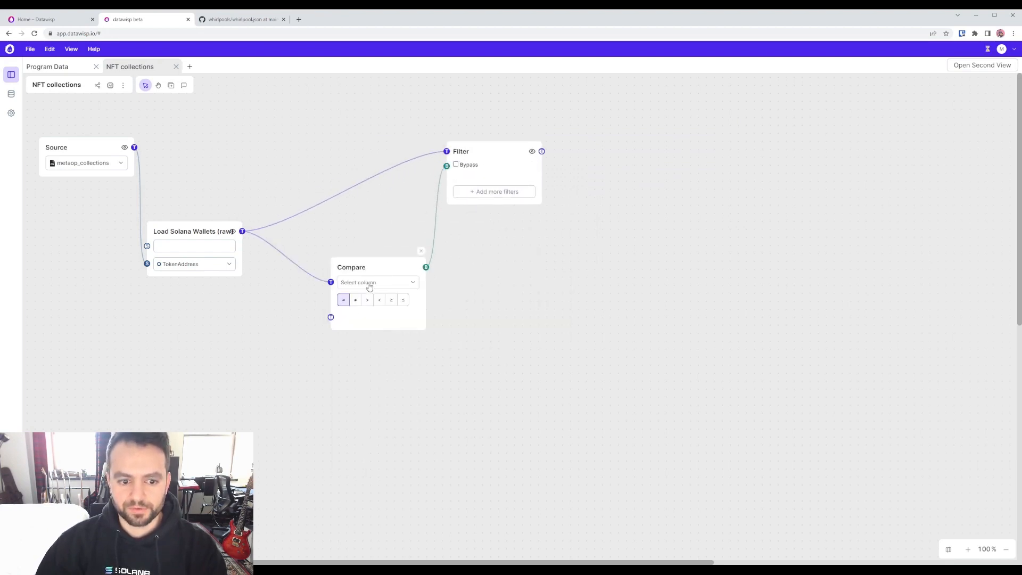
left_click(386, 282)
left_click(380, 382)
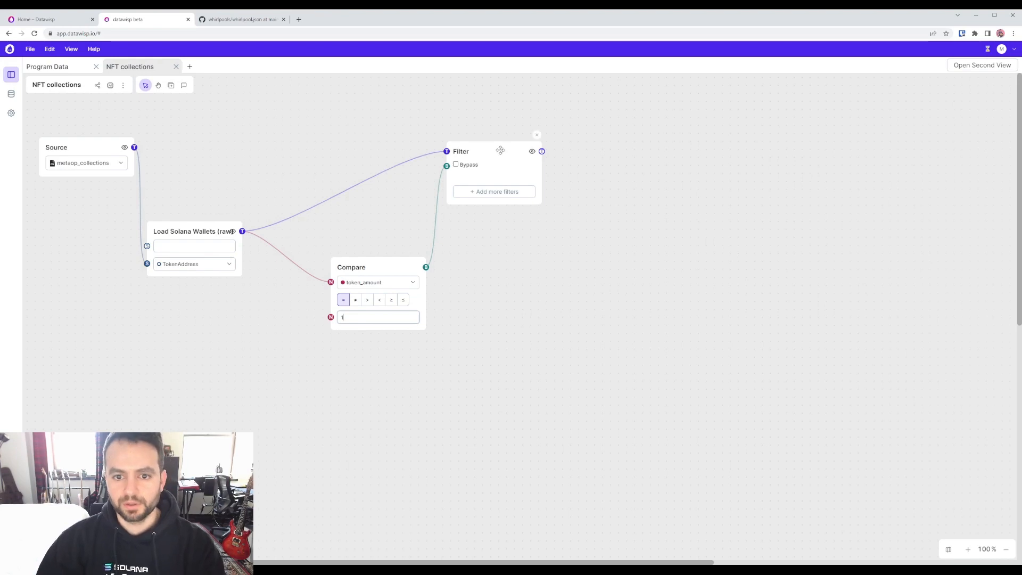
left_click(531, 151)
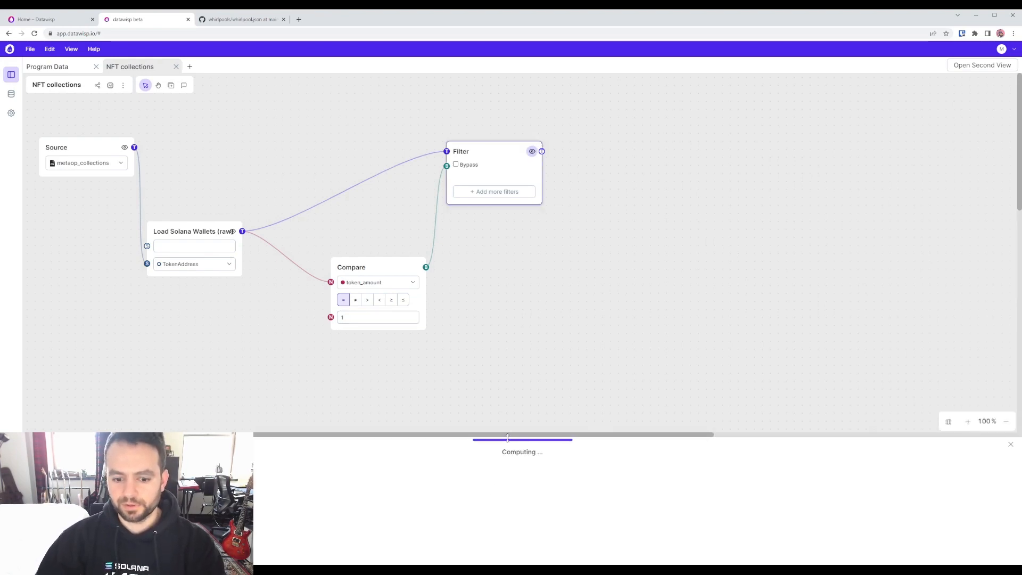
left_click(532, 151)
Step: Add a Table of the filtered holder wallets and enlarge it
left_click_drag(542, 151, 594, 143)
left_click(611, 158)
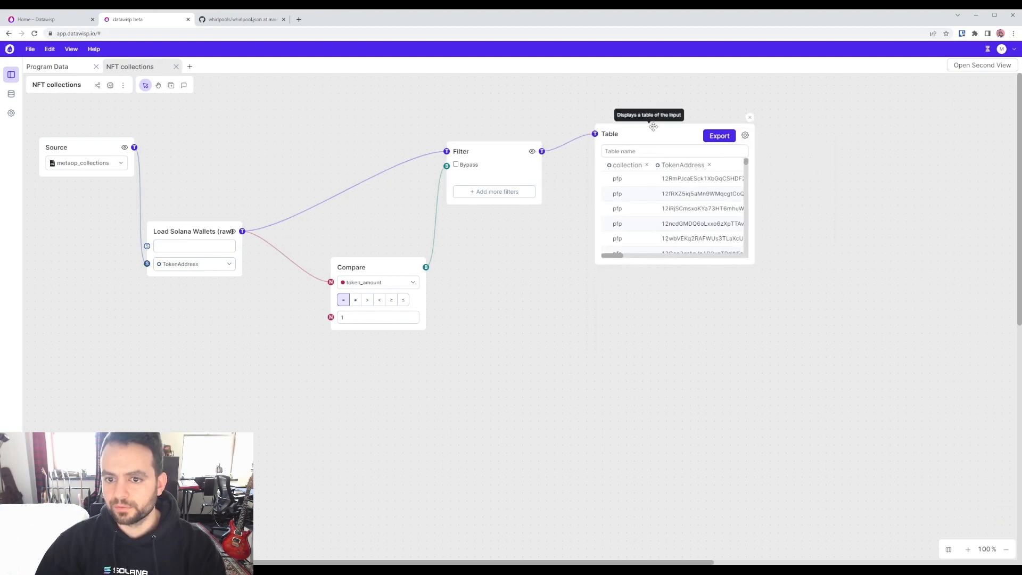
left_click_drag(753, 258, 928, 444)
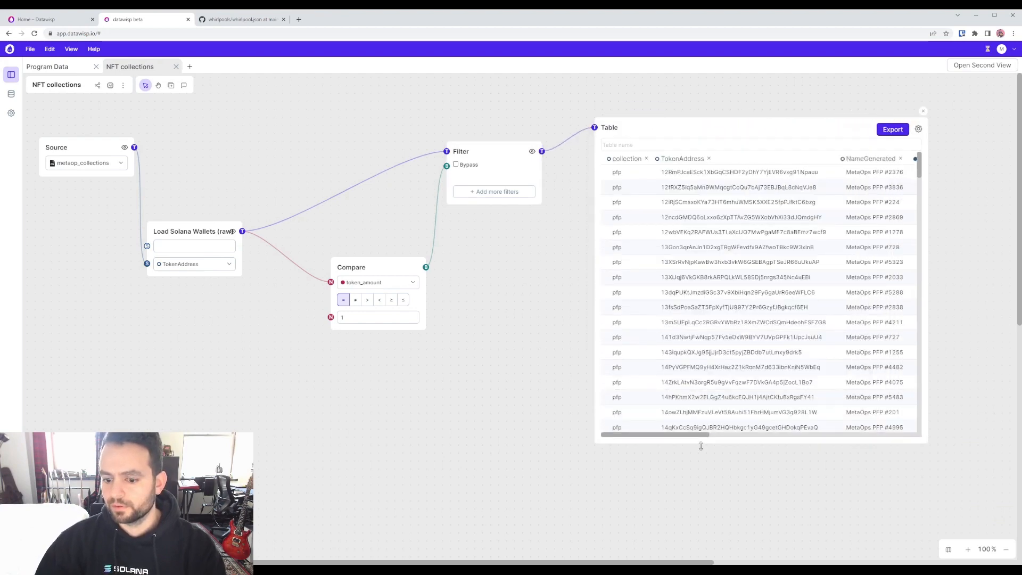
left_click_drag(669, 435, 903, 438)
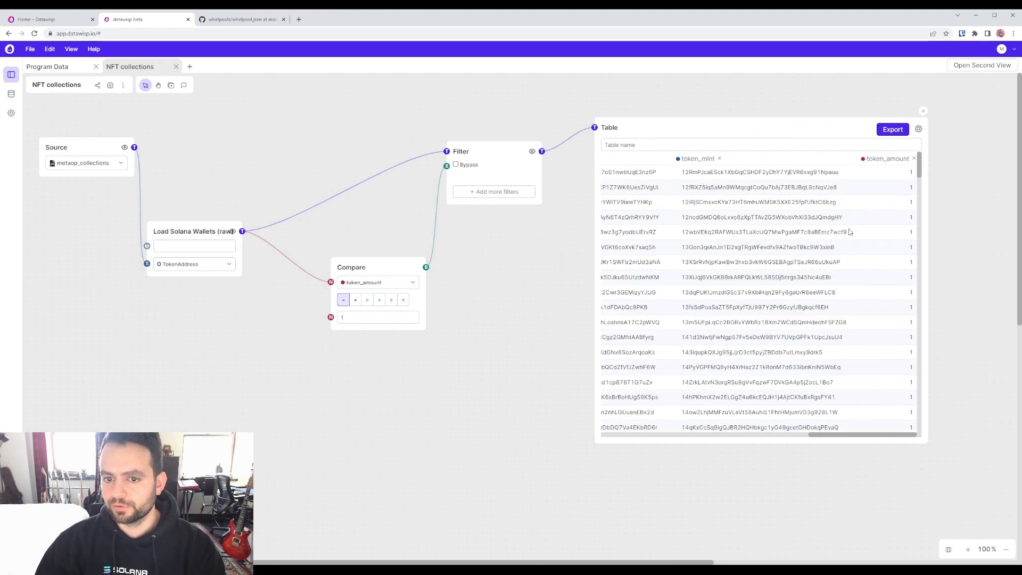
left_click_drag(834, 435, 626, 436)
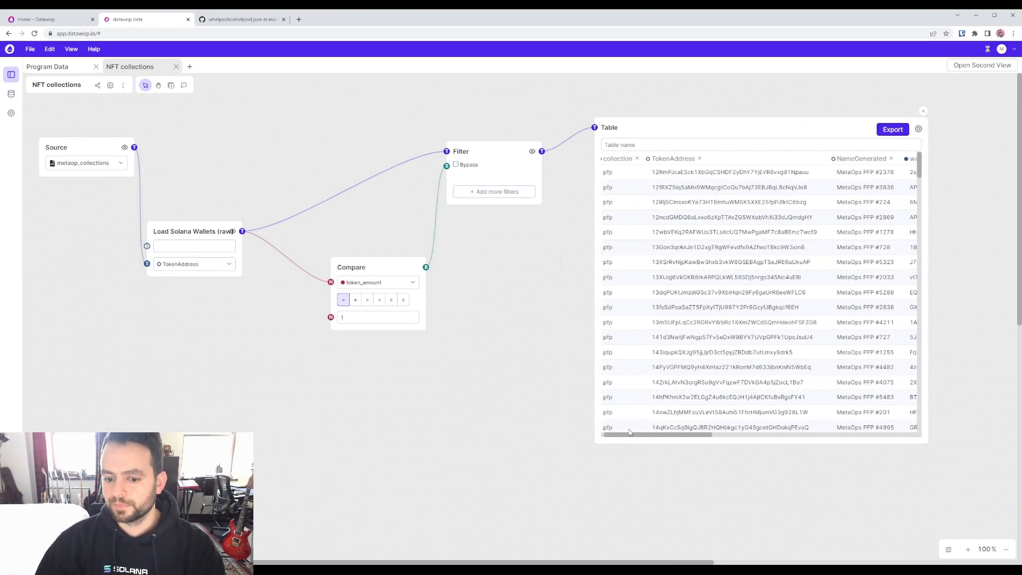